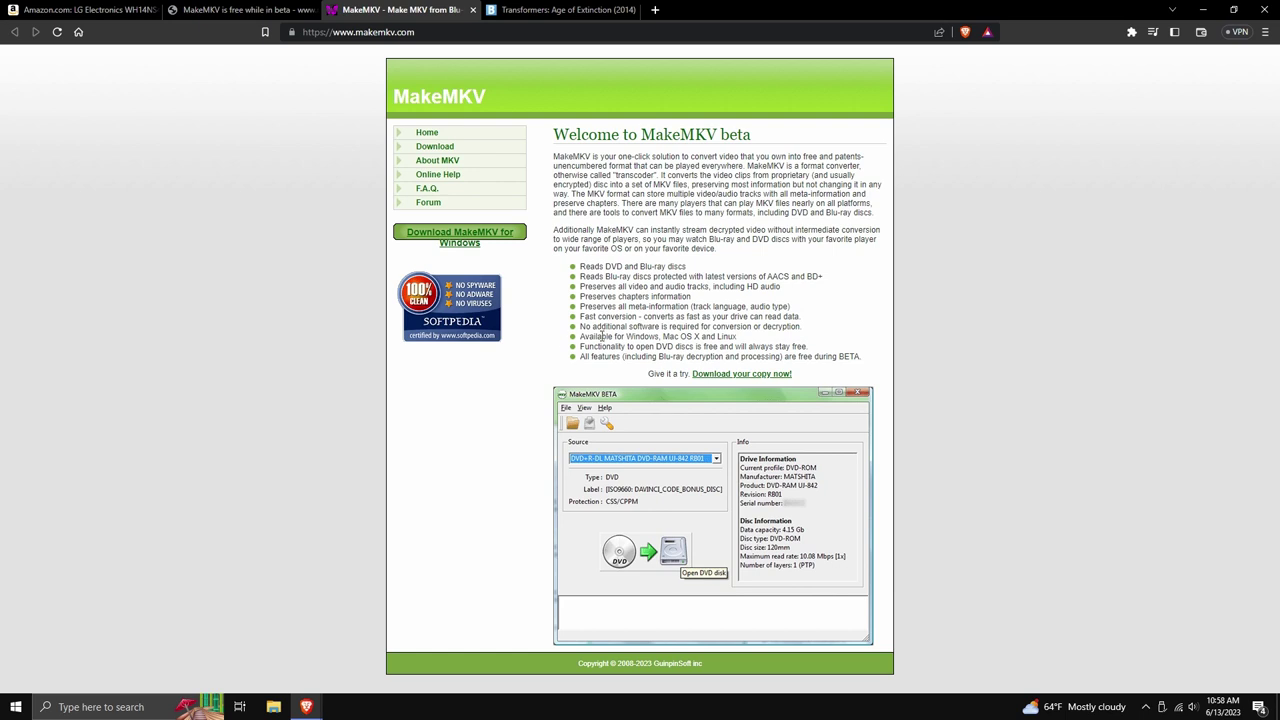
Download the MakeMKV installer for Windows from the MakeMKV website
{"action": "left_click_drag", "start_coordinate": [579, 338], "coordinate": [742, 342]}
{"action": "left_click", "coordinate": [750, 342]}
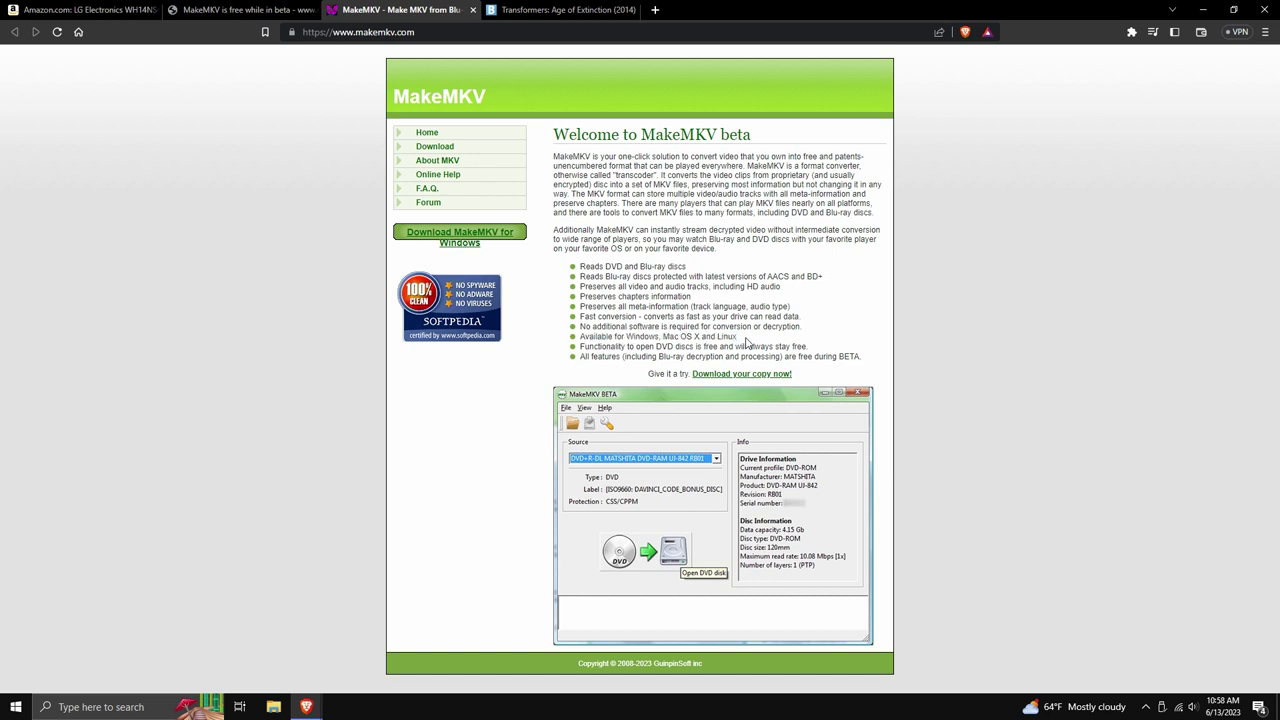
{"action": "left_click", "coordinate": [465, 235]}
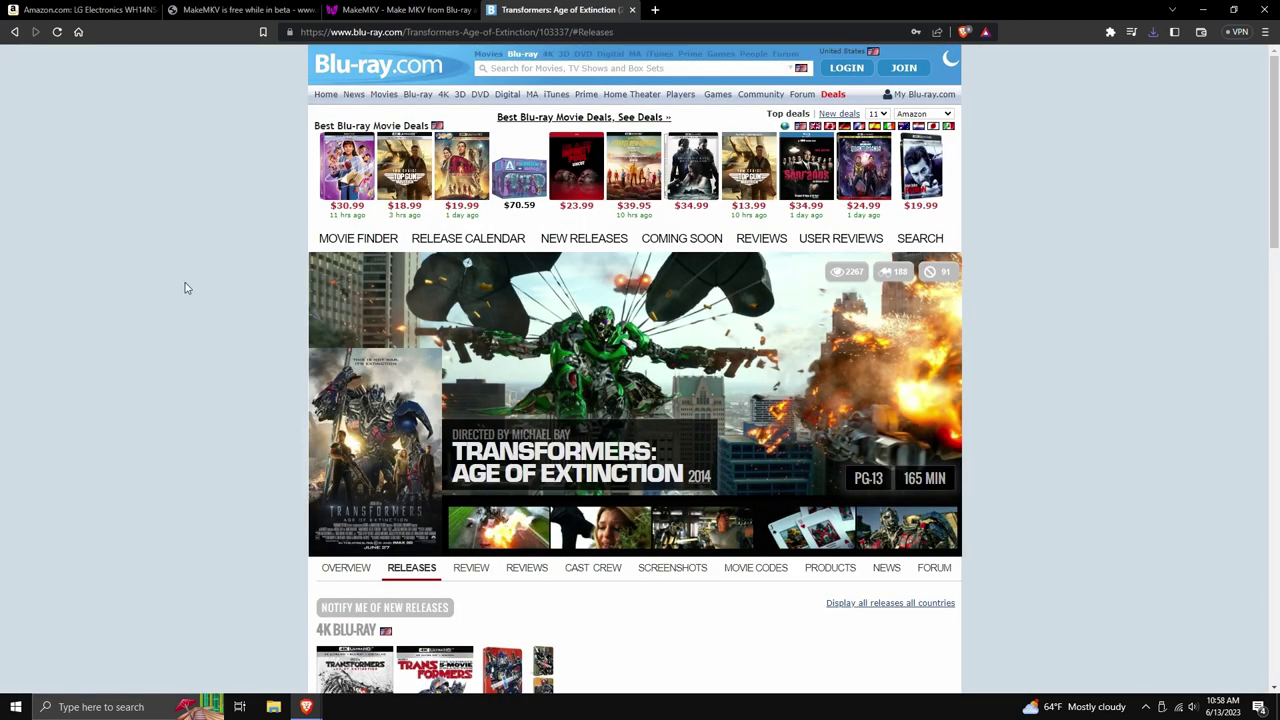
Examine the 4K, 3D, Blu-ray, digital and DVD releases of Transformers: Age of Extinction on Blu-ray.com
{"action": "scroll", "coordinate": [190, 286], "scroll_direction": "down", "scroll_amount": 1}
{"action": "scroll", "coordinate": [198, 277], "scroll_direction": "down", "scroll_amount": 2}
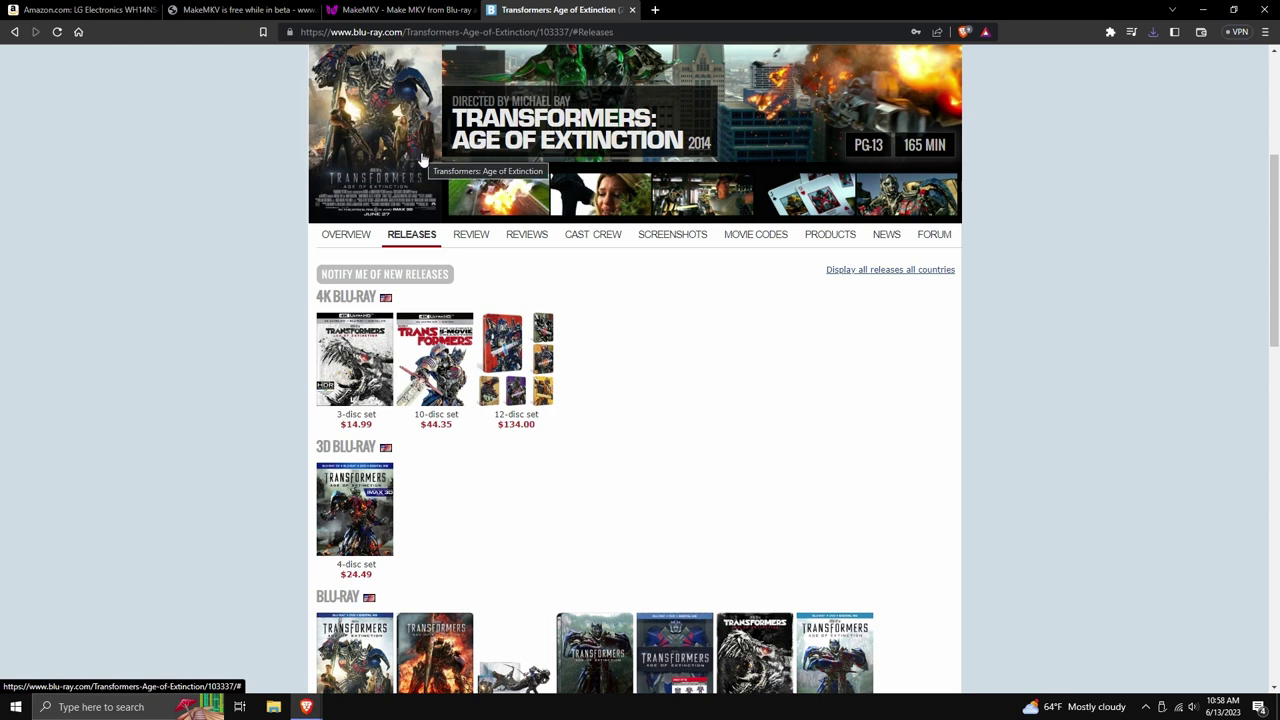
{"action": "scroll", "coordinate": [330, 282], "scroll_direction": "down", "scroll_amount": 1}
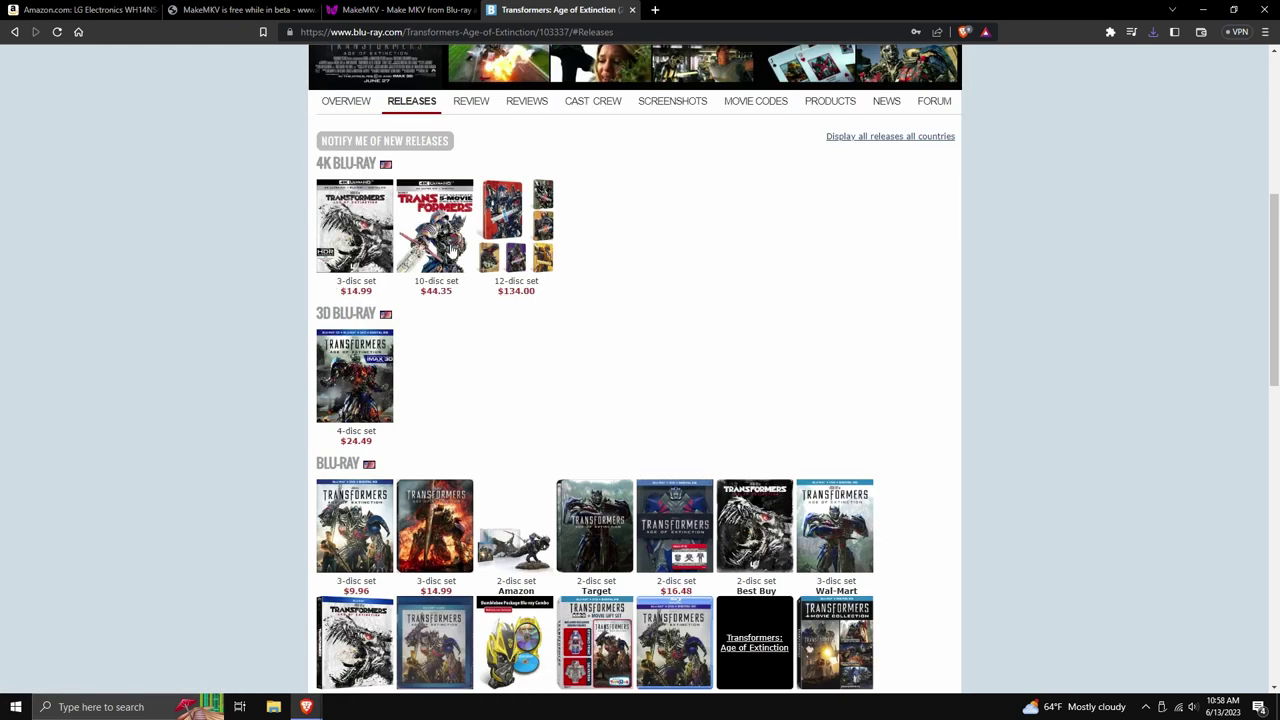
{"action": "scroll", "coordinate": [396, 304], "scroll_direction": "down", "scroll_amount": 1}
{"action": "scroll", "coordinate": [396, 304], "scroll_direction": "down", "scroll_amount": 1}
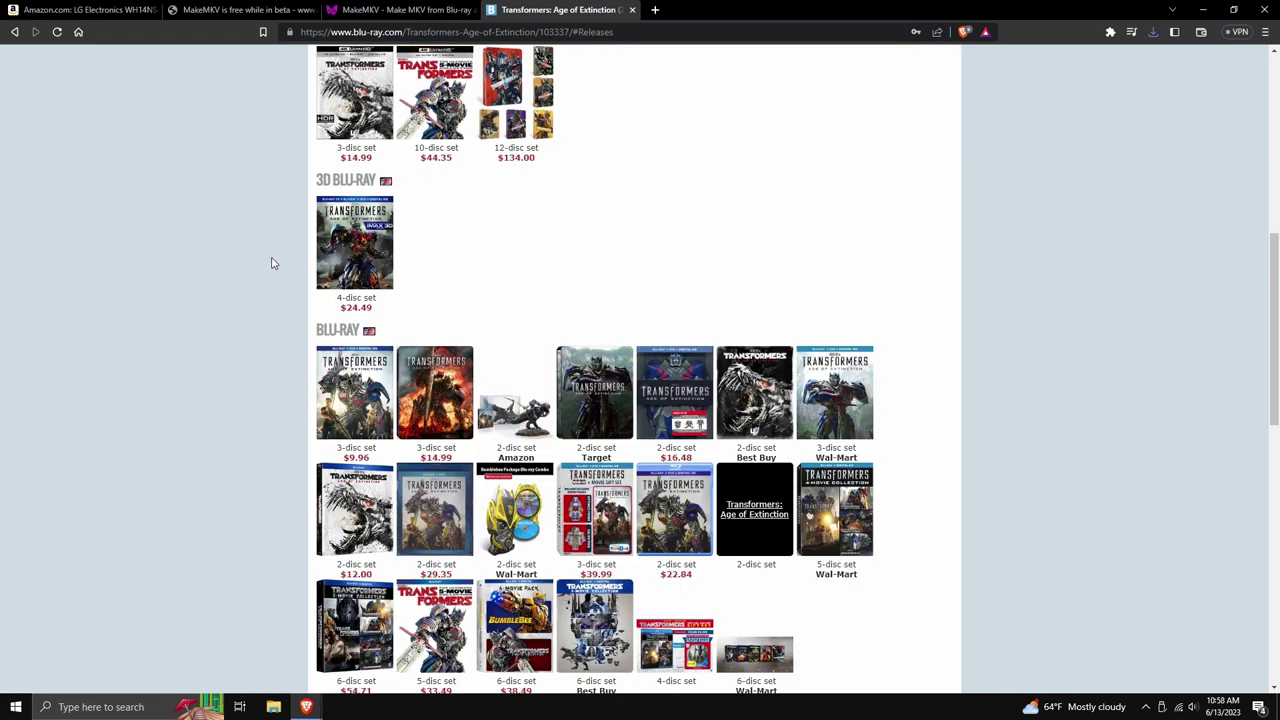
{"action": "scroll", "coordinate": [271, 262], "scroll_direction": "up", "scroll_amount": 1}
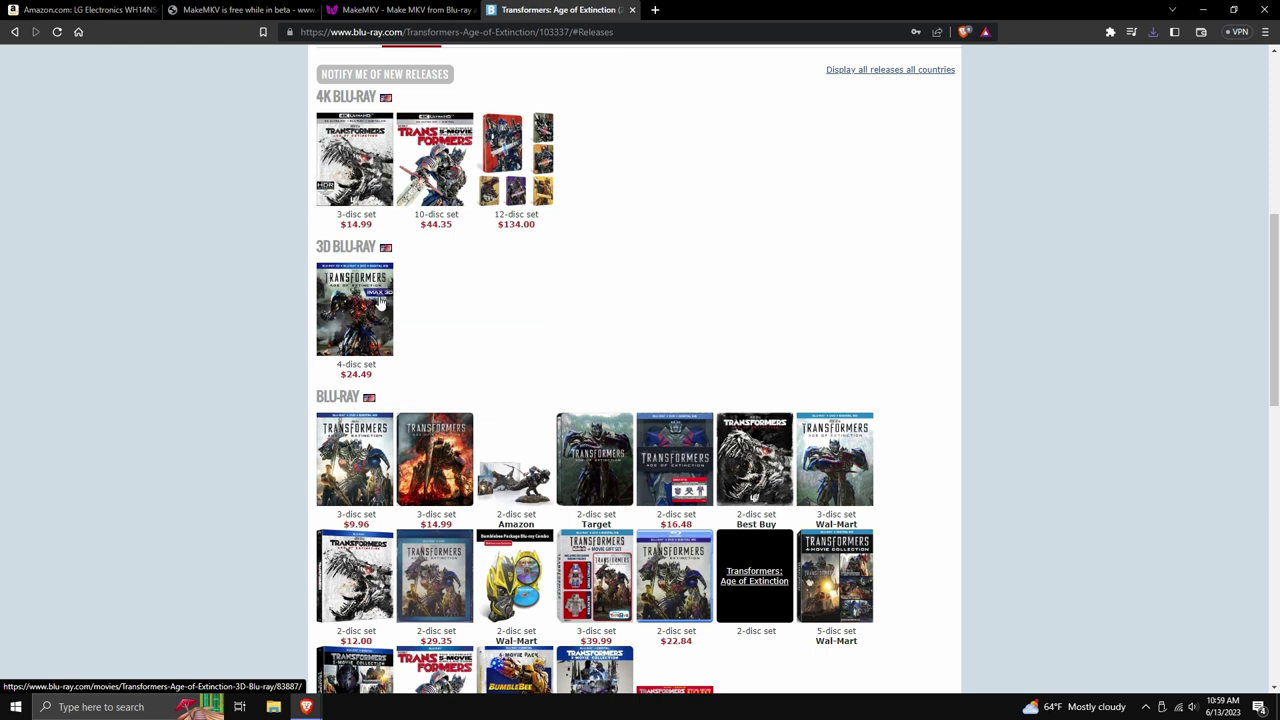
{"action": "scroll", "coordinate": [379, 298], "scroll_direction": "down", "scroll_amount": 1}
{"action": "scroll", "coordinate": [287, 280], "scroll_direction": "down", "scroll_amount": 1}
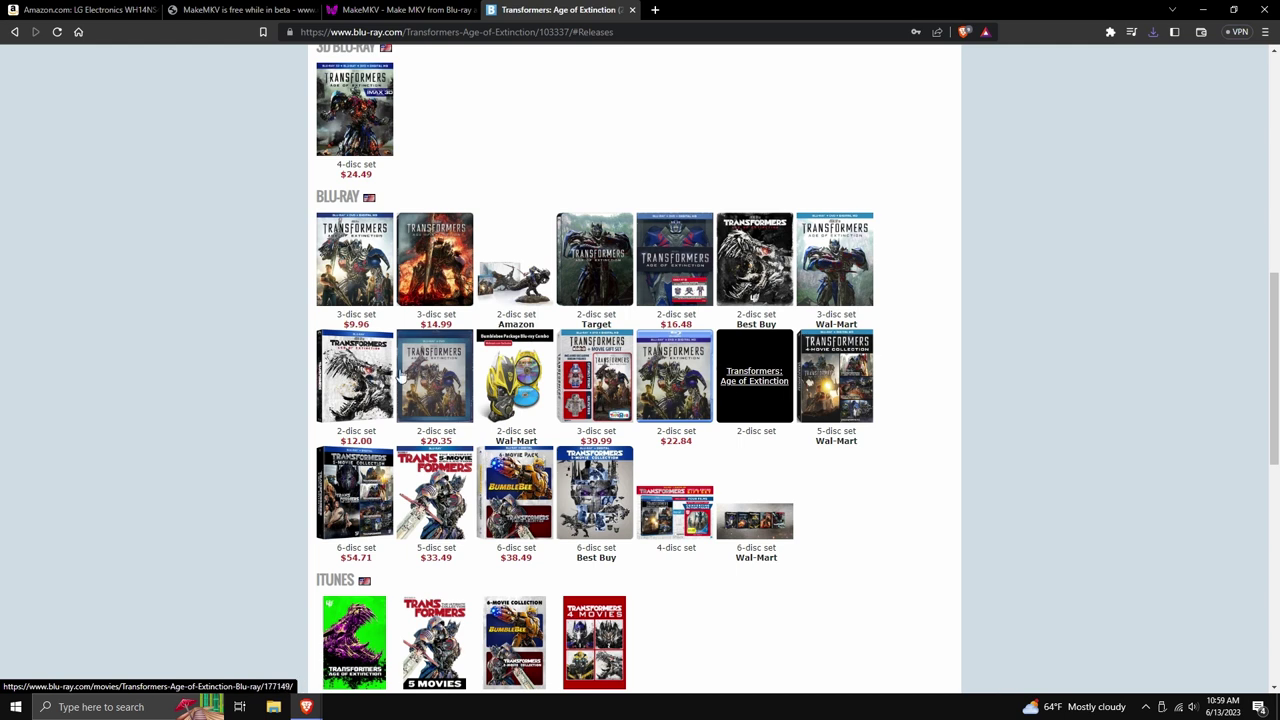
{"action": "scroll", "coordinate": [386, 409], "scroll_direction": "down", "scroll_amount": 2}
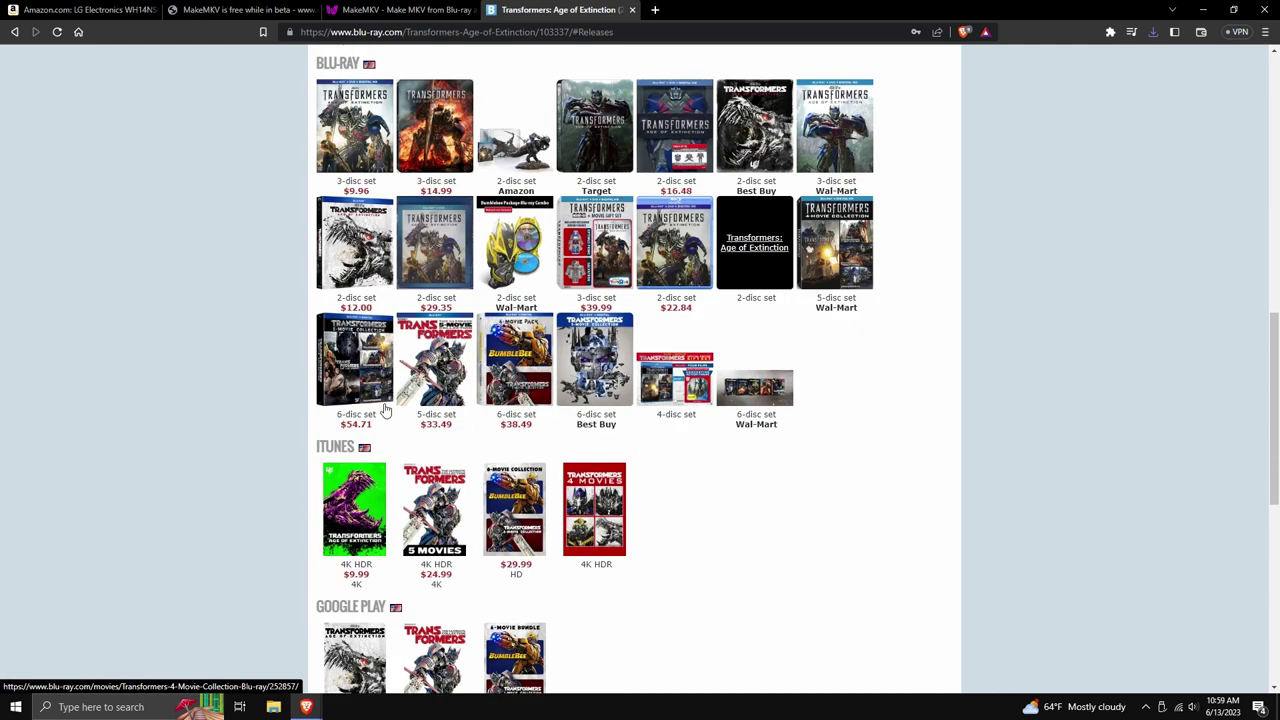
{"action": "scroll", "coordinate": [221, 374], "scroll_direction": "down", "scroll_amount": 5}
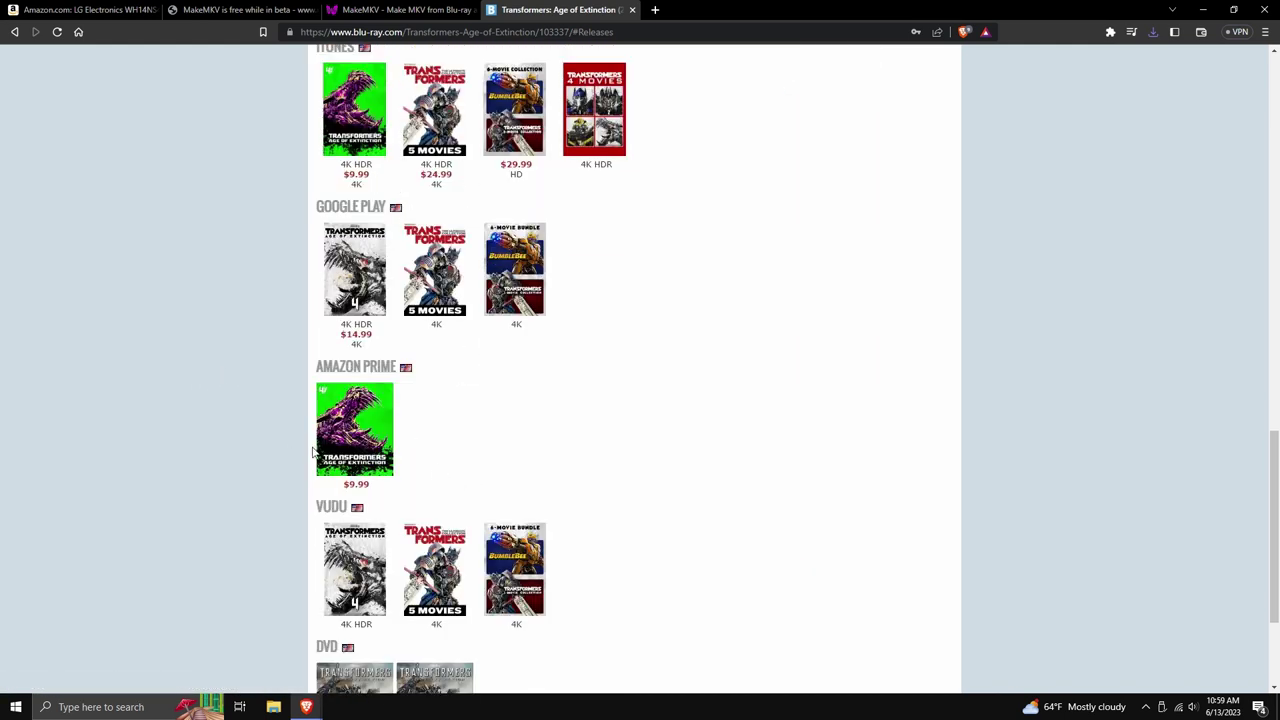
{"action": "right_click", "coordinate": [378, 486]}
{"action": "left_click", "coordinate": [221, 444]}
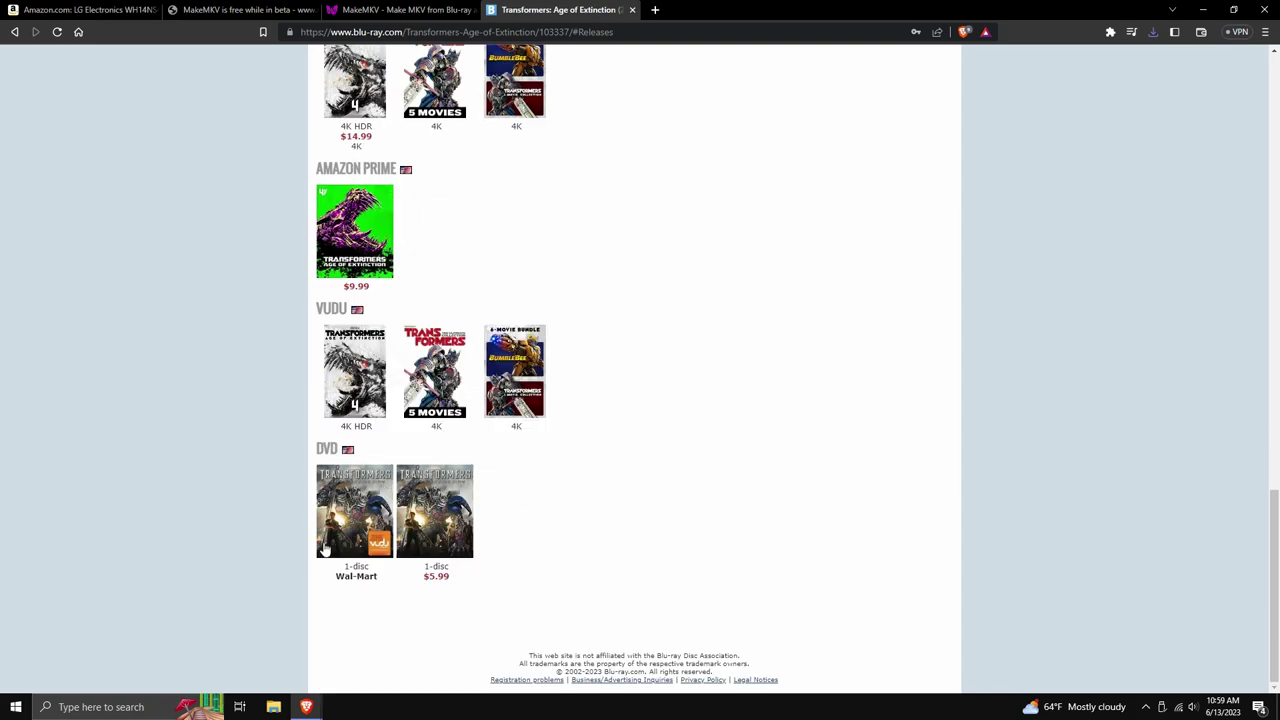
{"action": "scroll", "coordinate": [298, 524], "scroll_direction": "up", "scroll_amount": 15}
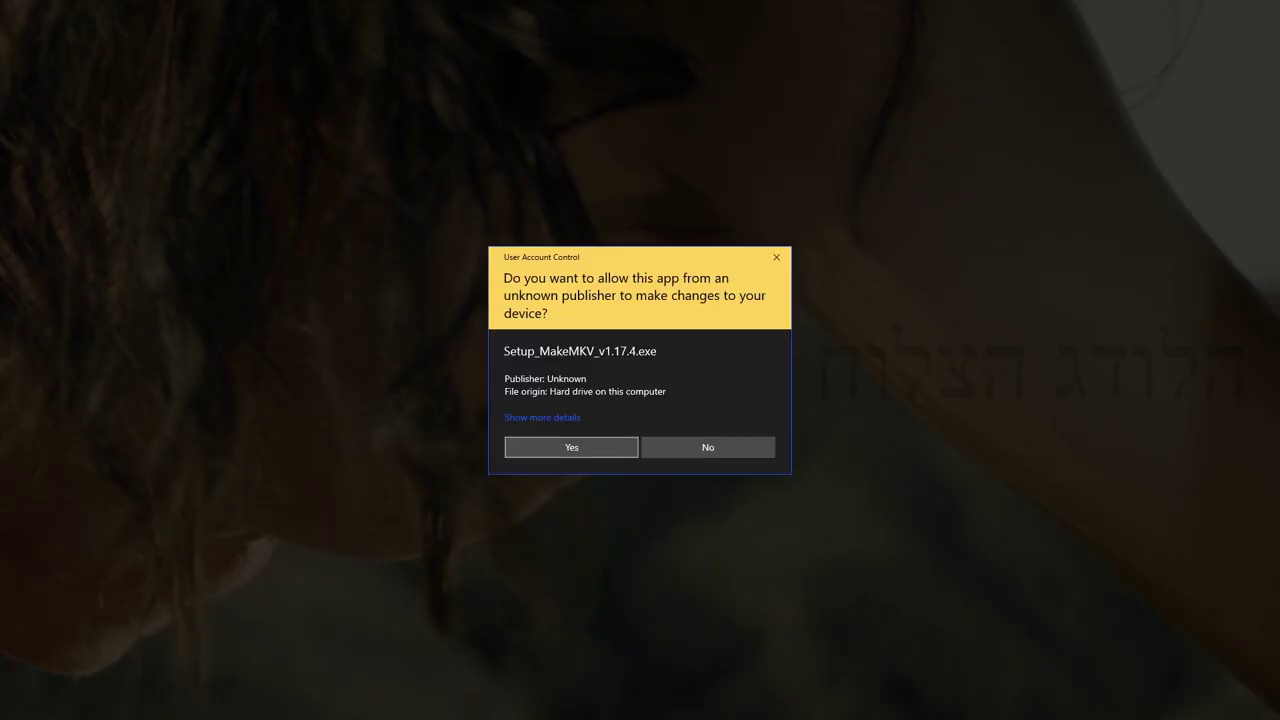
Allow the MakeMKV v1.17.4 setup to run in English and remove the previously installed version
{"action": "left_click", "coordinate": [580, 449]}
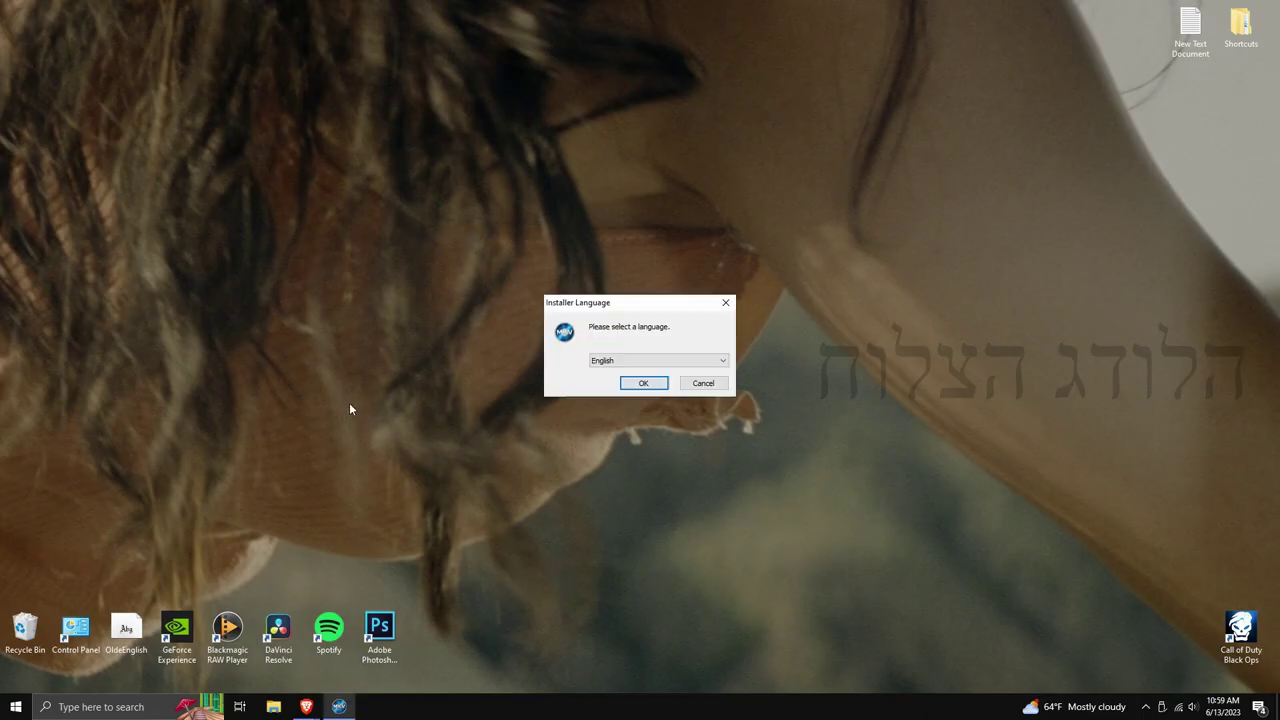
{"action": "left_click", "coordinate": [632, 385]}
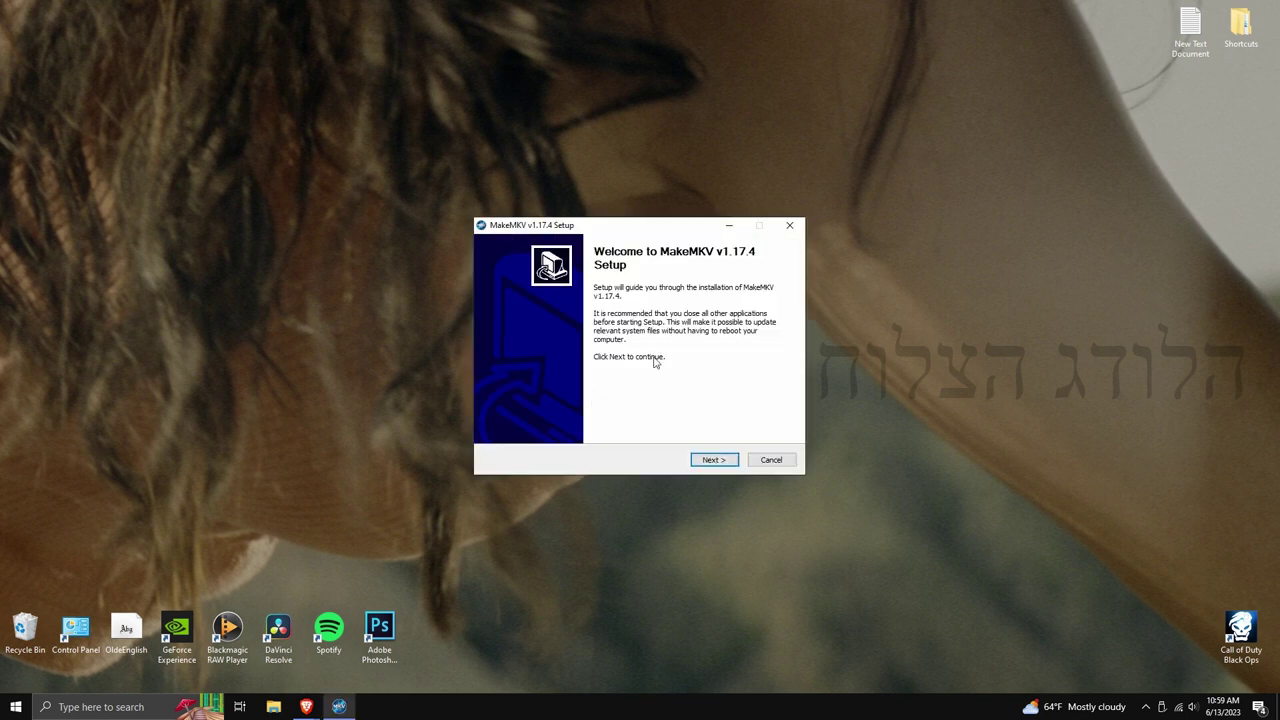
{"action": "left_click", "coordinate": [716, 466]}
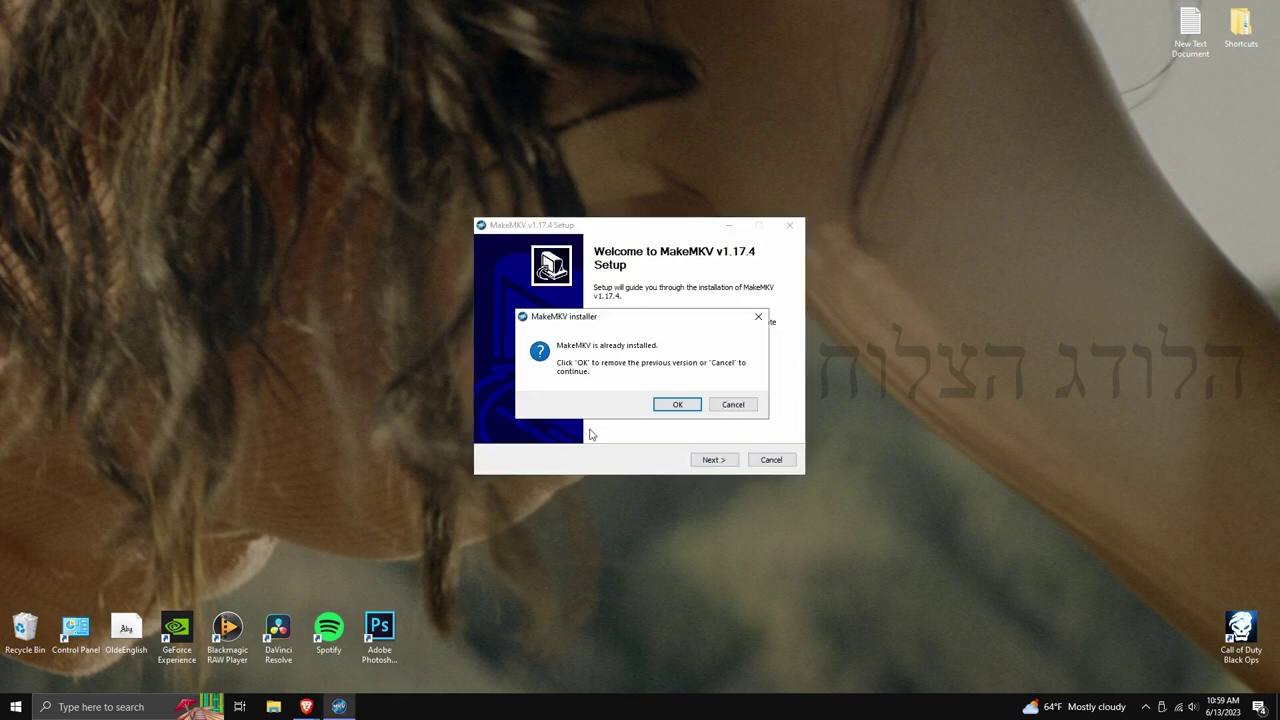
{"action": "key", "text": "Return"}
Accept the license agreement and install MakeMKV with the default components, destination folder and Start Menu folder
{"action": "left_click", "coordinate": [504, 430]}
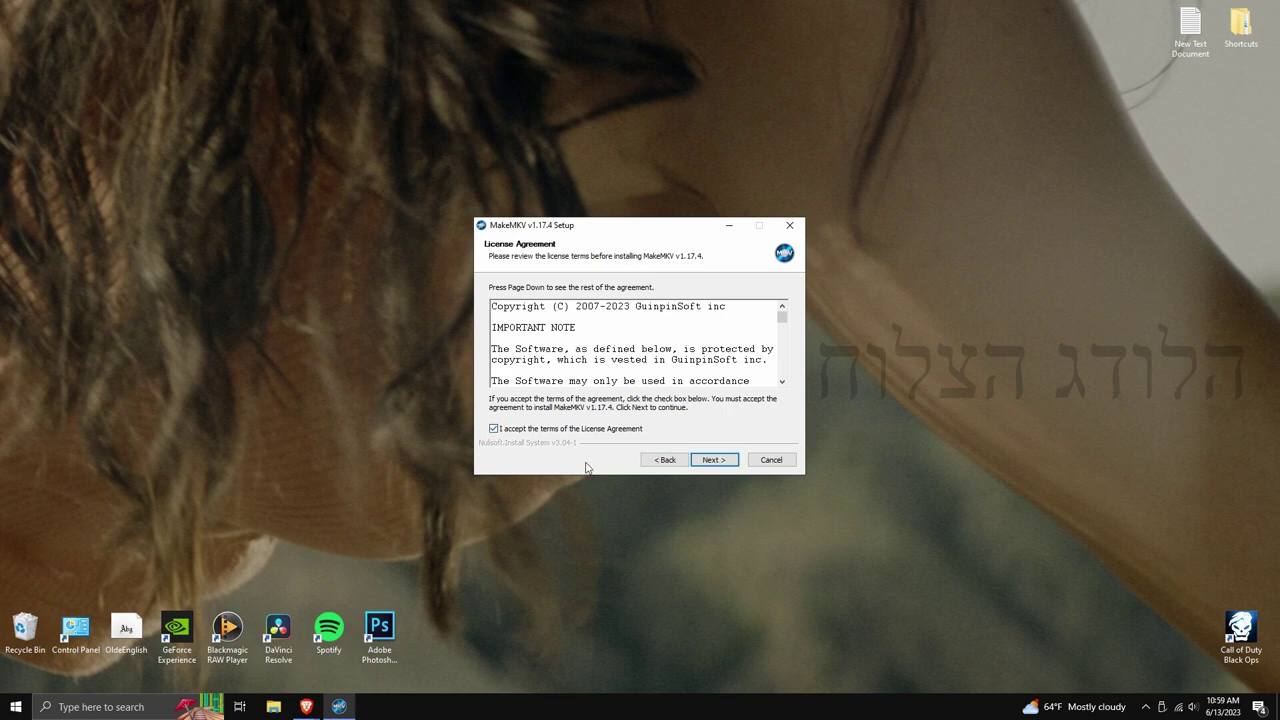
{"action": "left_click", "coordinate": [712, 460]}
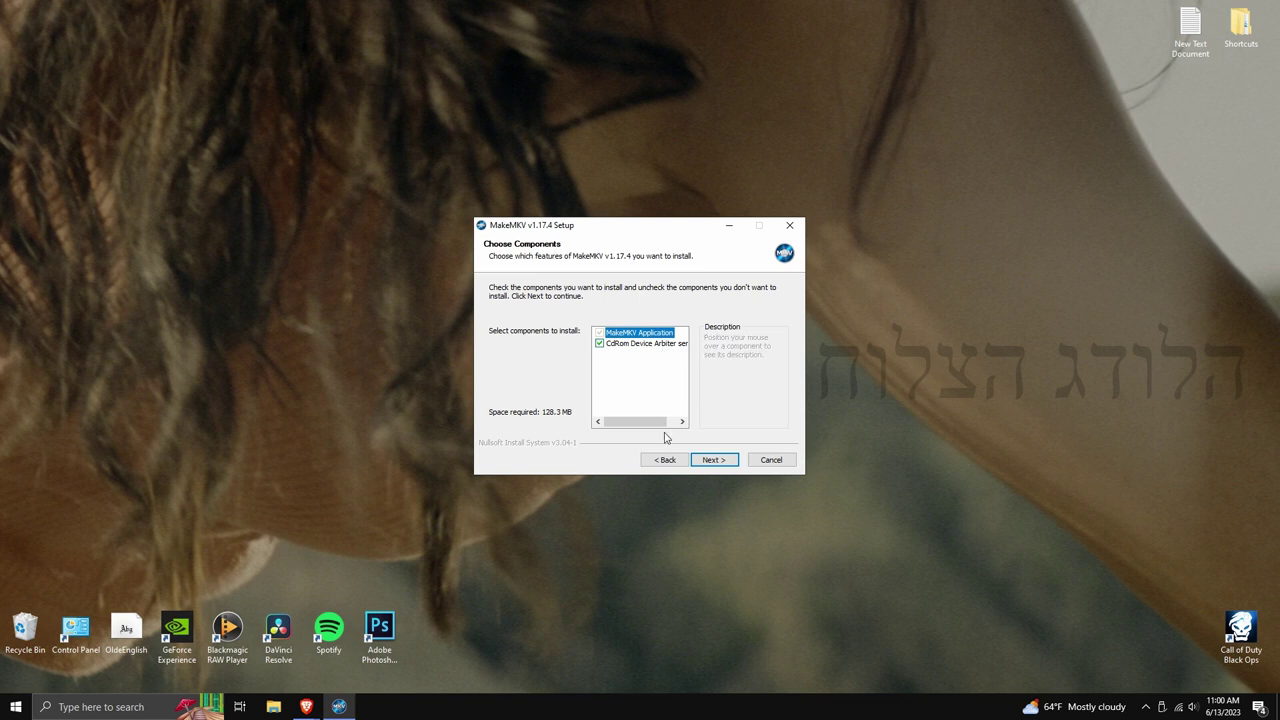
{"action": "left_click", "coordinate": [724, 466]}
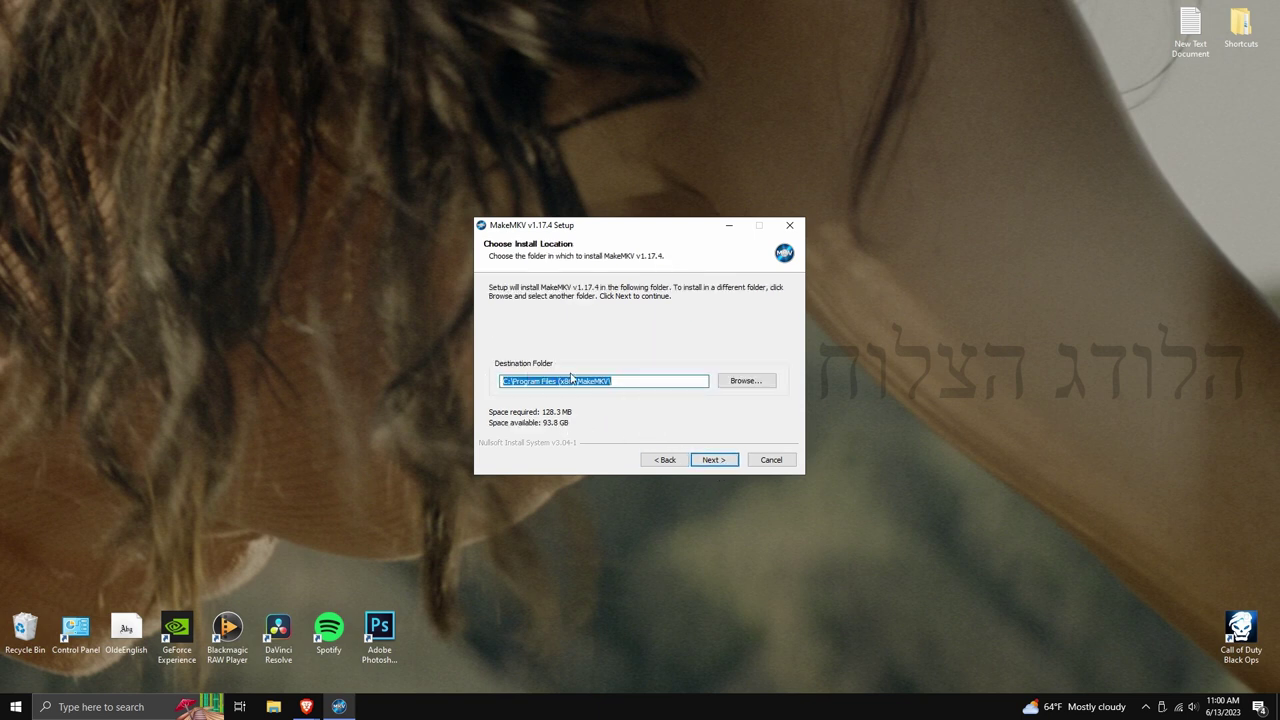
{"action": "left_click", "coordinate": [713, 459]}
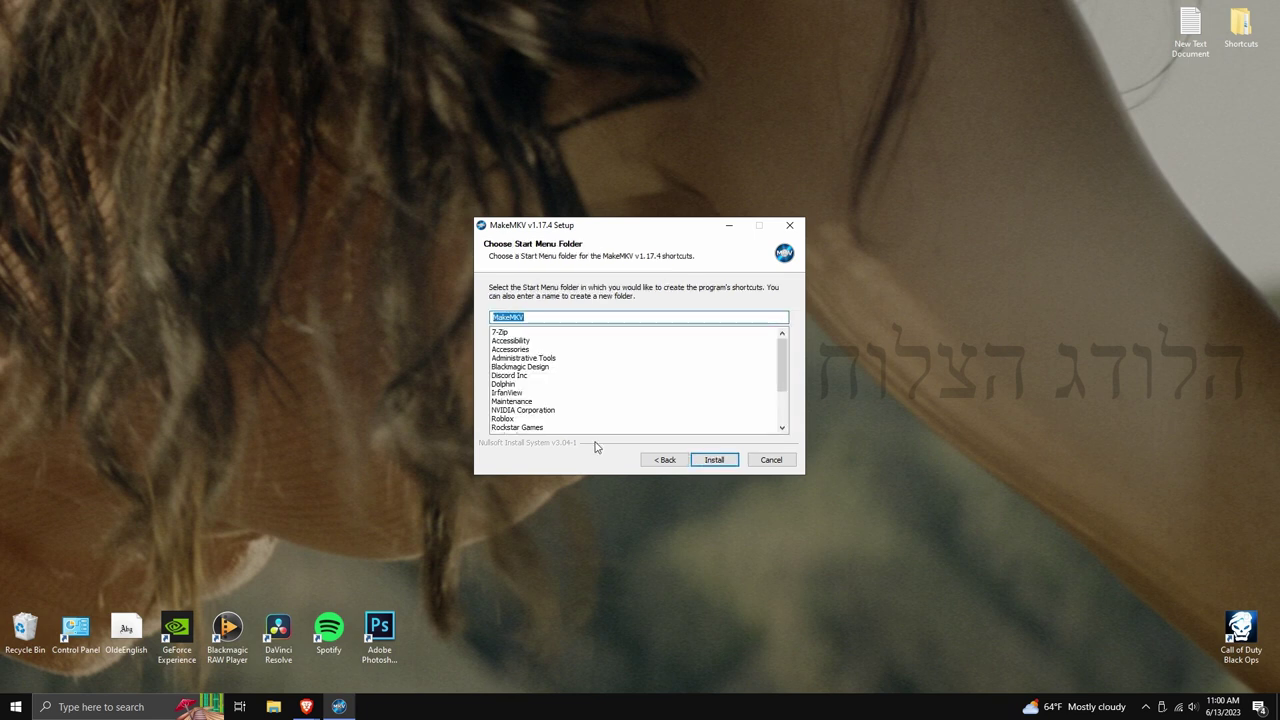
{"action": "left_click", "coordinate": [714, 461]}
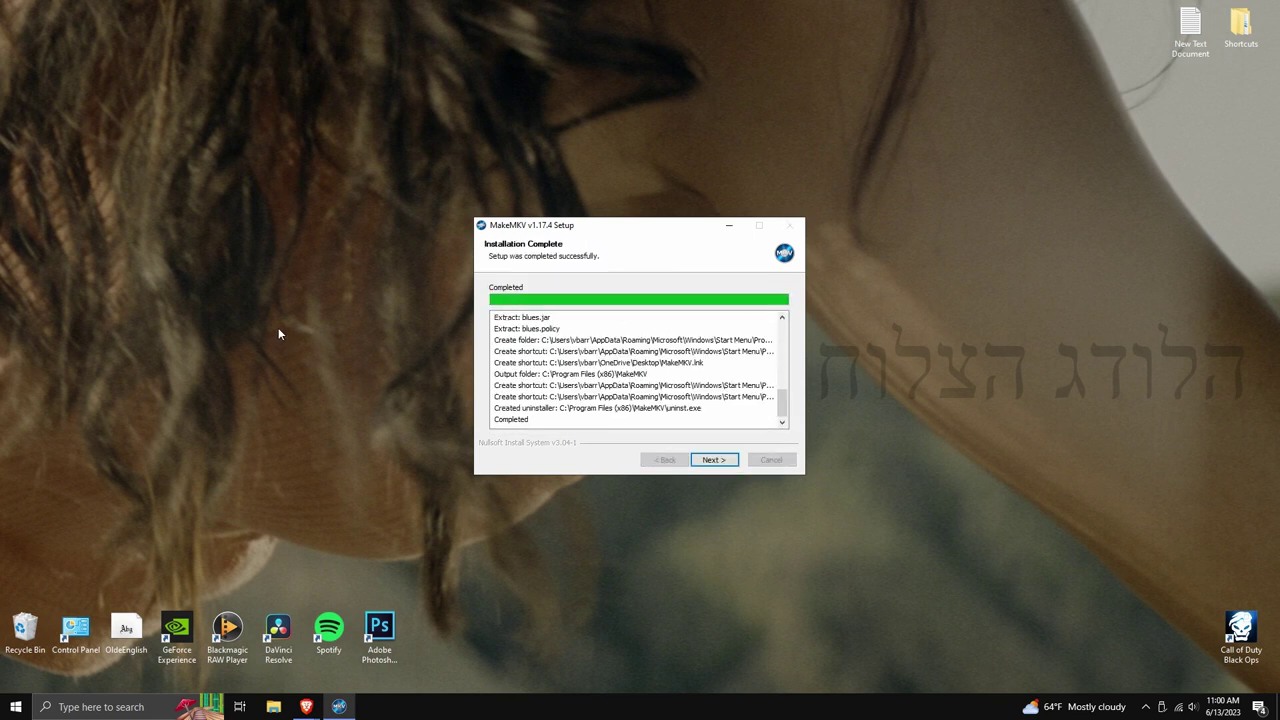
Finish the setup with the Run MakeMKV v1.17.4 option enabled
{"action": "left_click", "coordinate": [722, 462]}
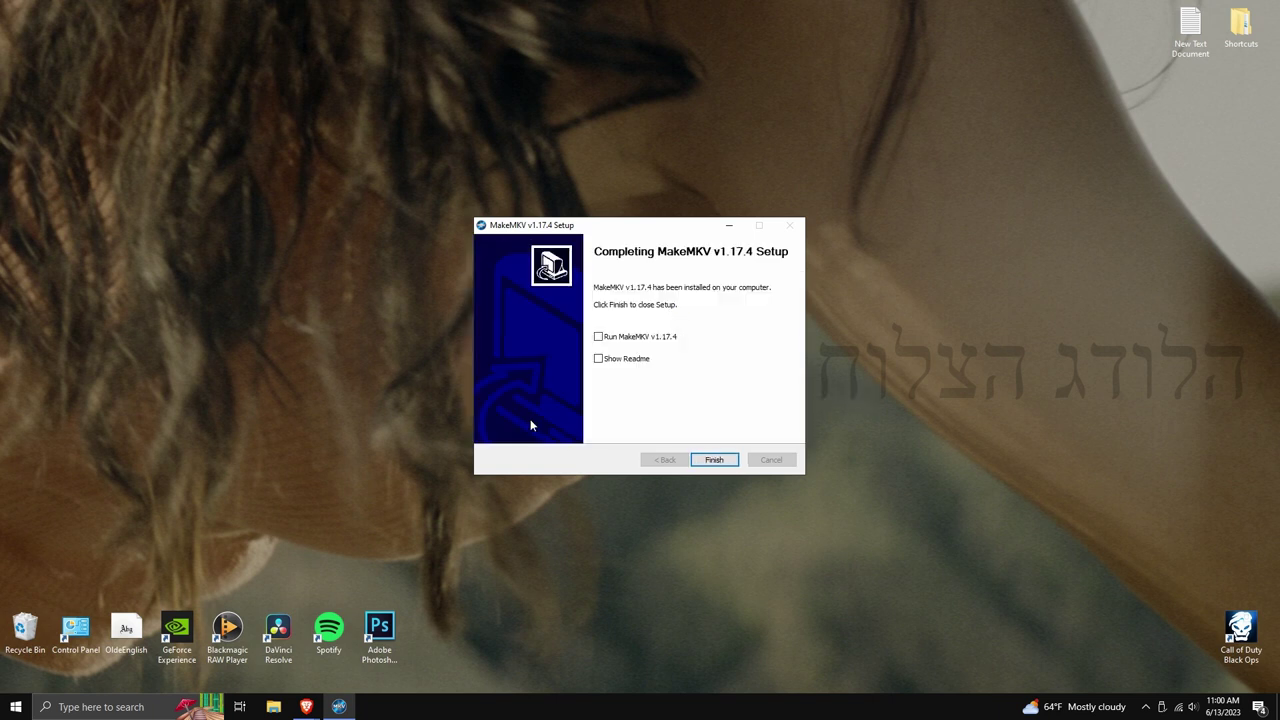
{"action": "left_click", "coordinate": [598, 339]}
{"action": "left_click", "coordinate": [722, 462]}
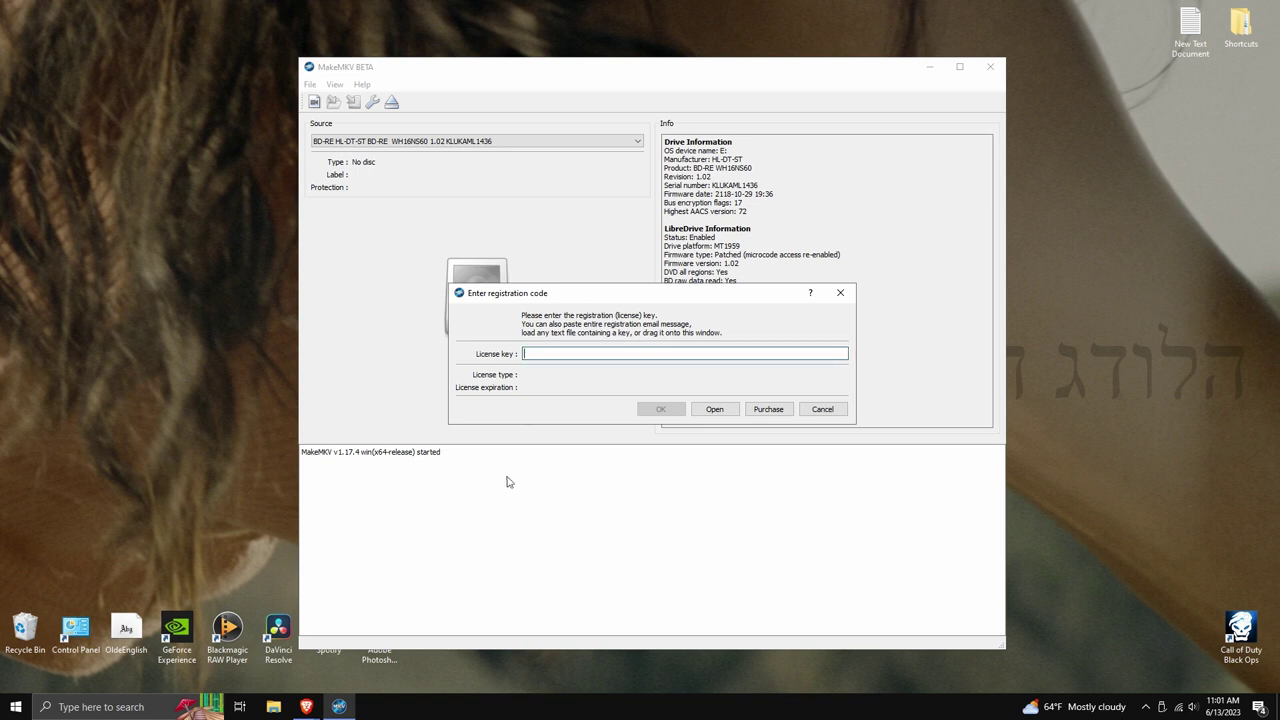
Switch to the browser, copy the current beta key from the MakeMKV forum post, and return to the registration dialog
{"action": "left_click", "coordinate": [306, 706]}
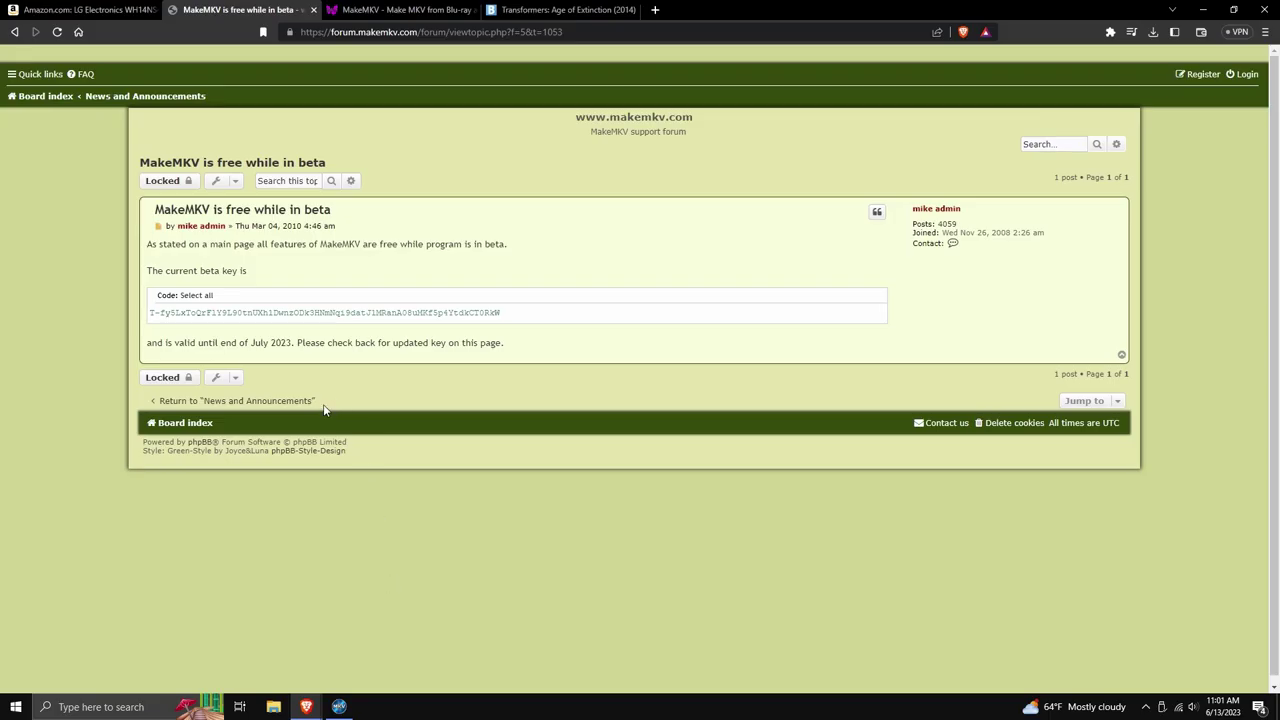
{"action": "left_click_drag", "start_coordinate": [516, 316], "coordinate": [145, 322]}
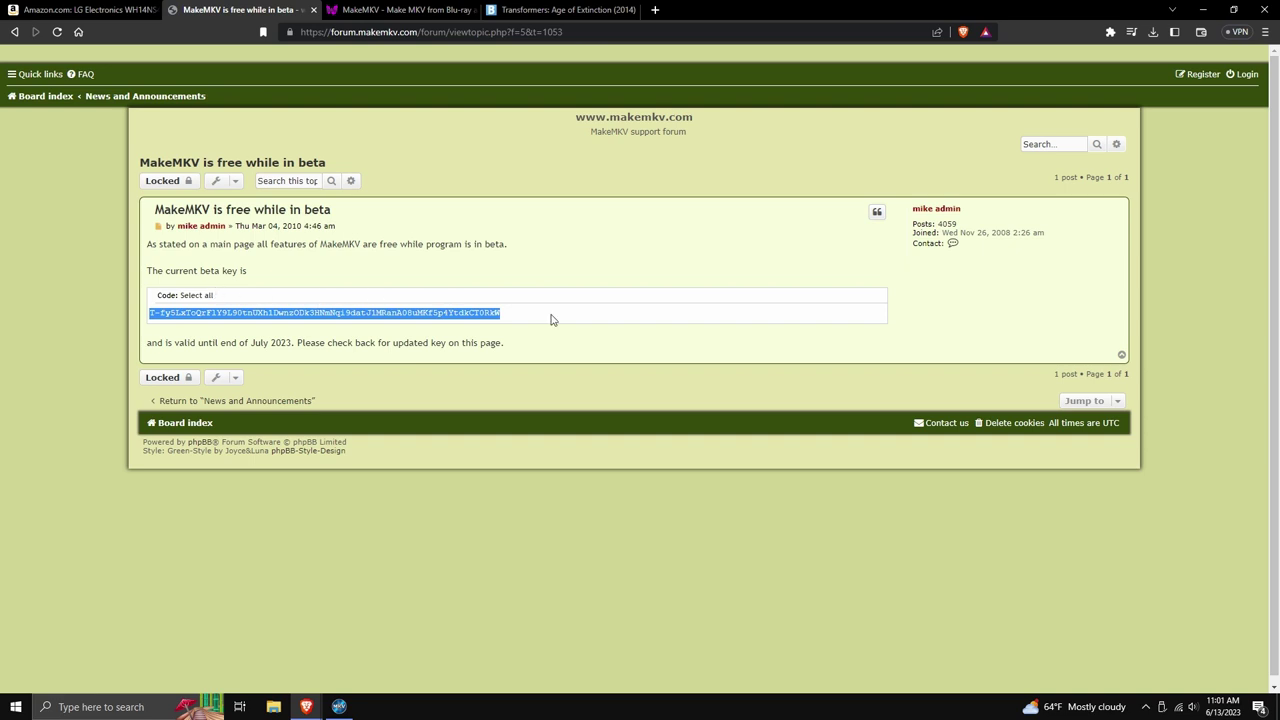
{"action": "left_click", "coordinate": [506, 314]}
{"action": "double_click", "coordinate": [288, 318]}
{"action": "triple_click", "coordinate": [220, 310]}
{"action": "left_click", "coordinate": [1203, 9]}
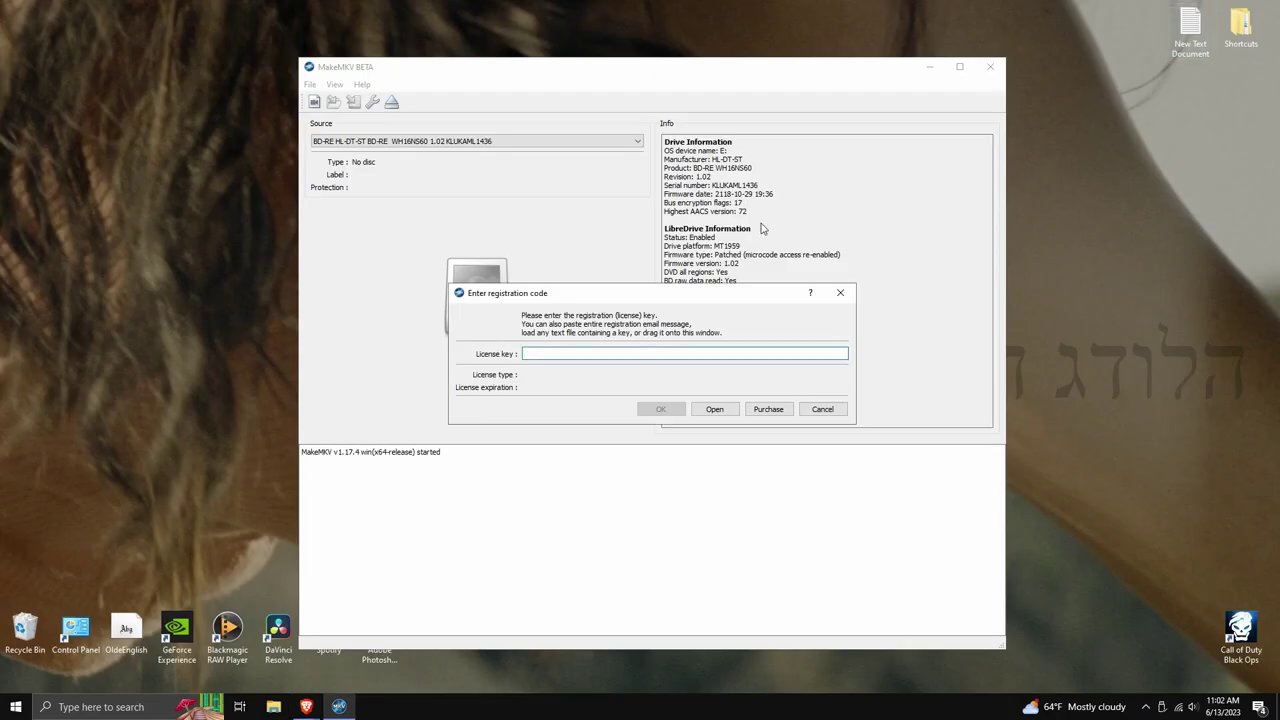
Paste the copied license key into the License key field and confirm the registration
{"action": "right_click", "coordinate": [537, 352]}
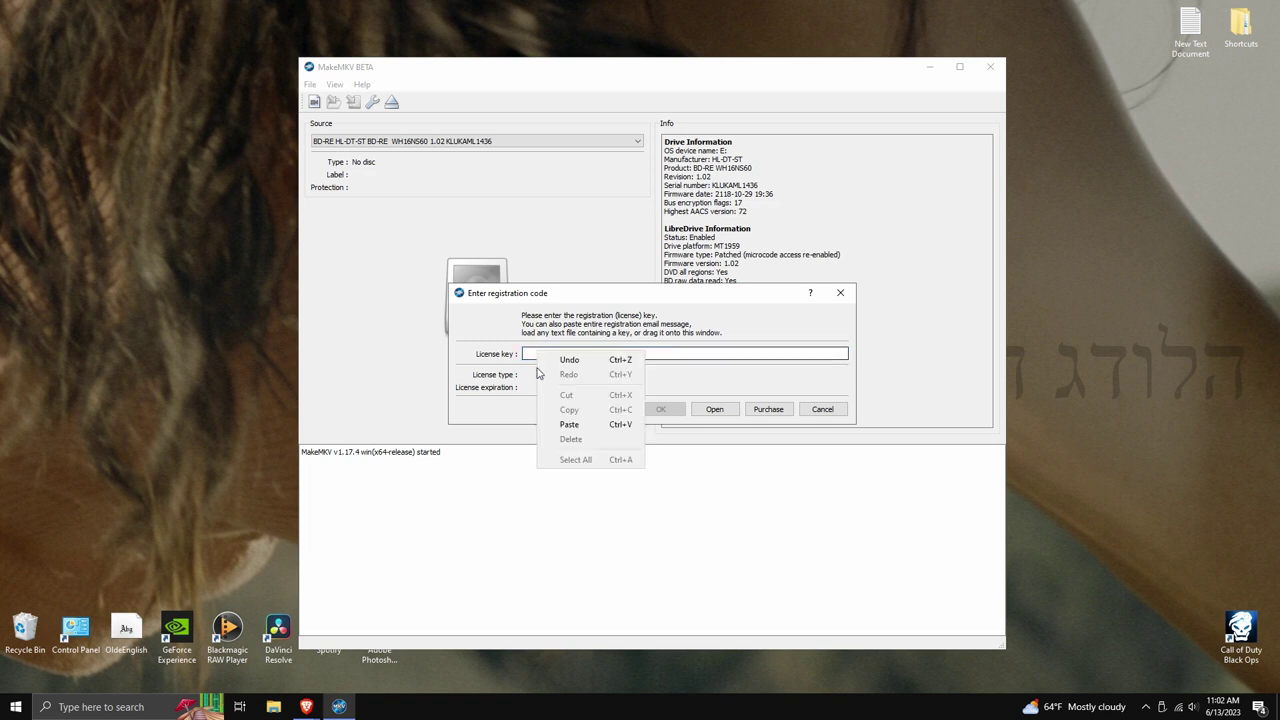
{"action": "left_click", "coordinate": [560, 423]}
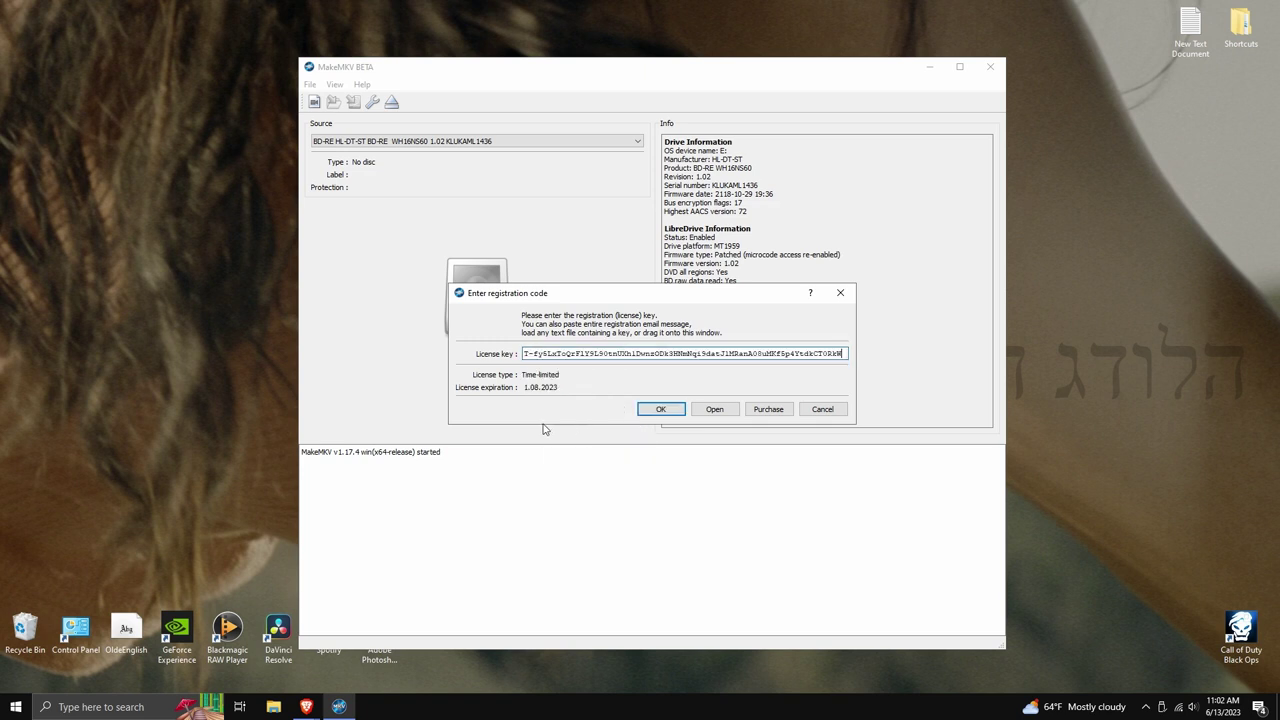
{"action": "left_click", "coordinate": [660, 409]}
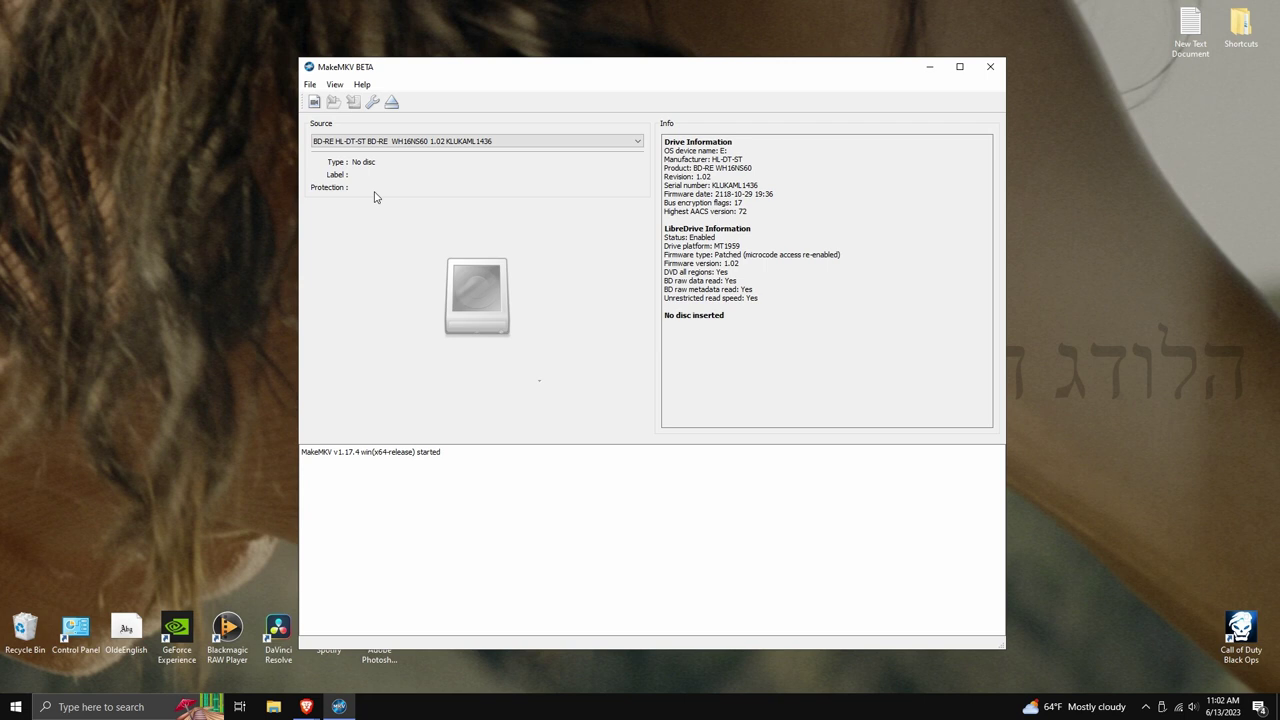
Eject the drive tray to load the Transformers Age of Extinction Blu-ray, and open the disc to read its titles
{"action": "left_click", "coordinate": [394, 103]}
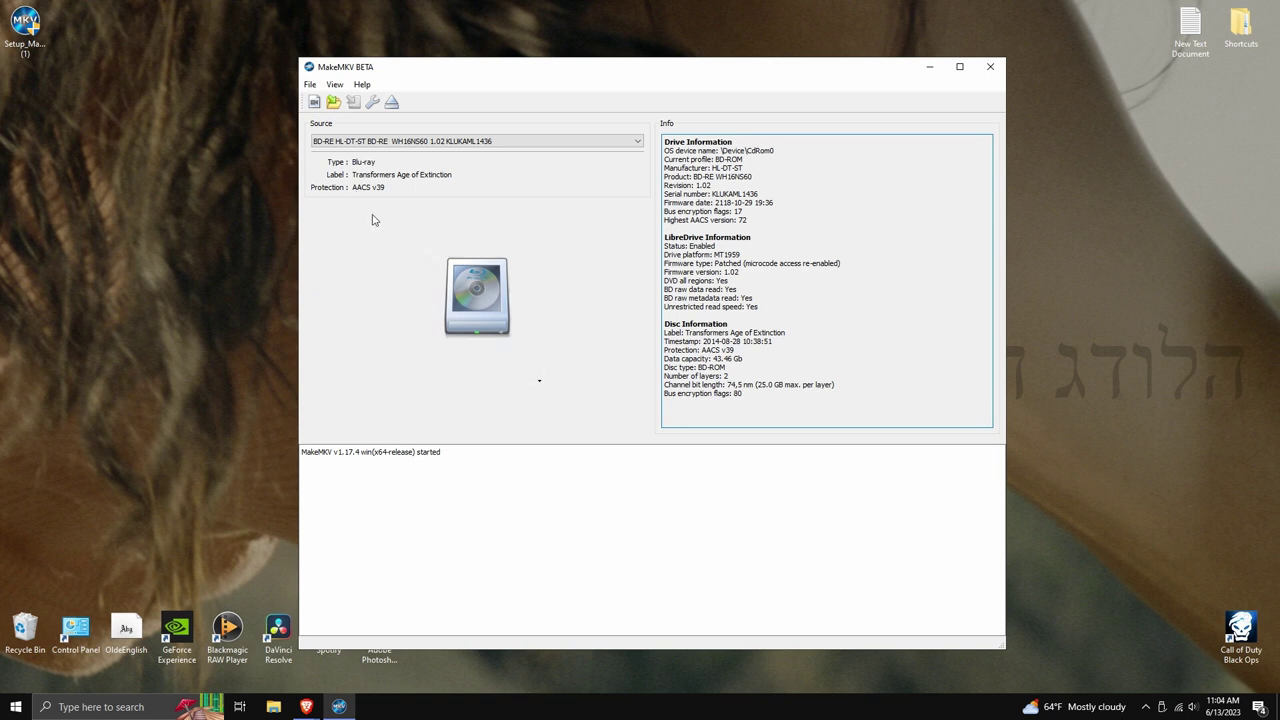
{"action": "left_click", "coordinate": [471, 294]}
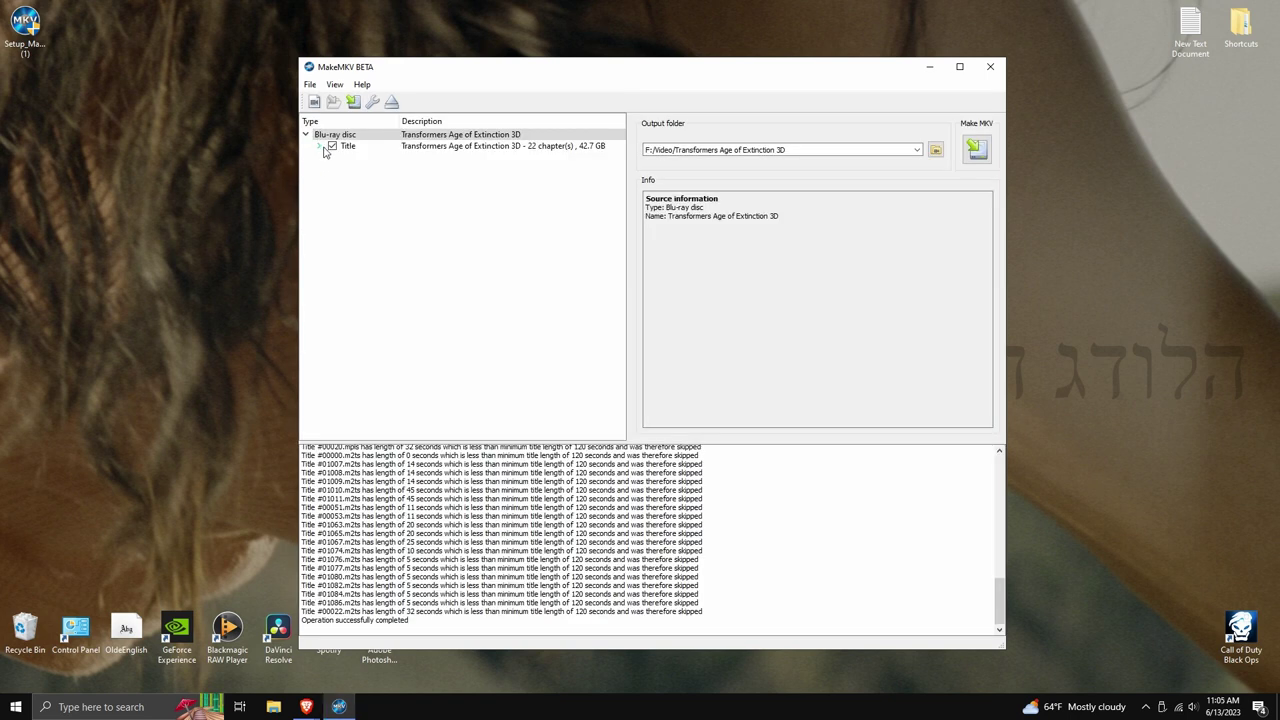
{"action": "left_click", "coordinate": [538, 148]}
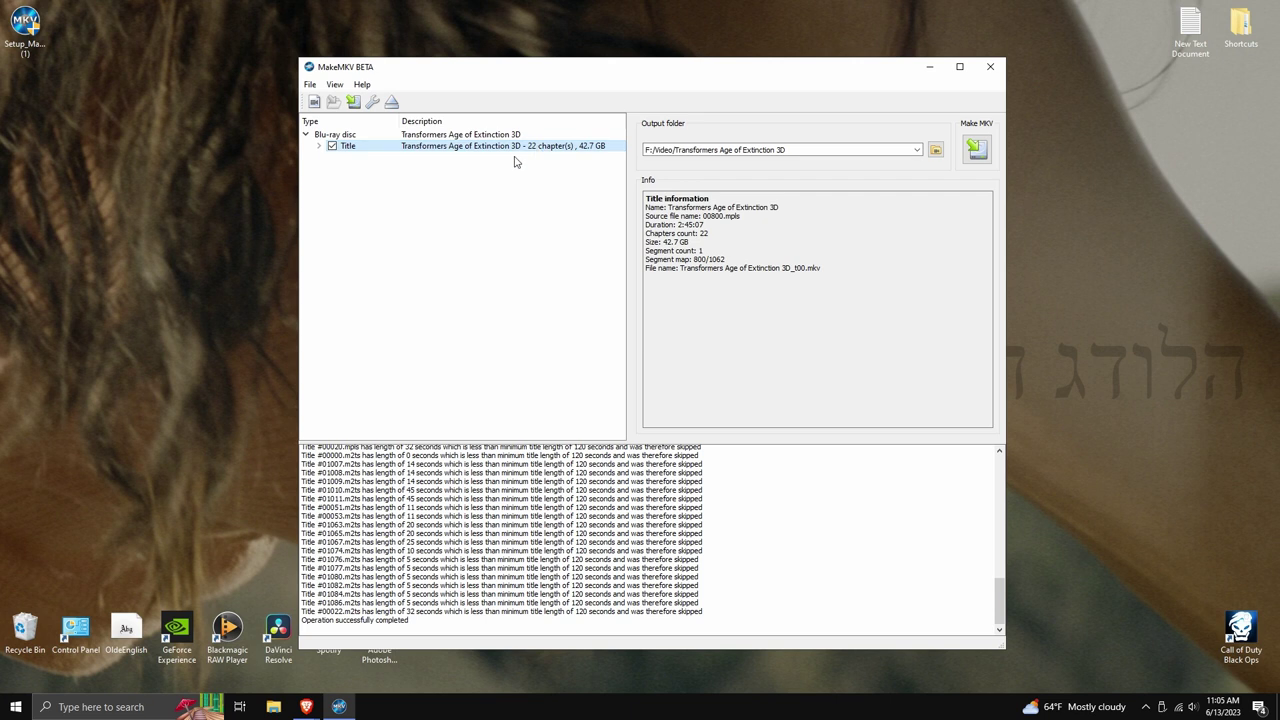
{"action": "left_click", "coordinate": [320, 148]}
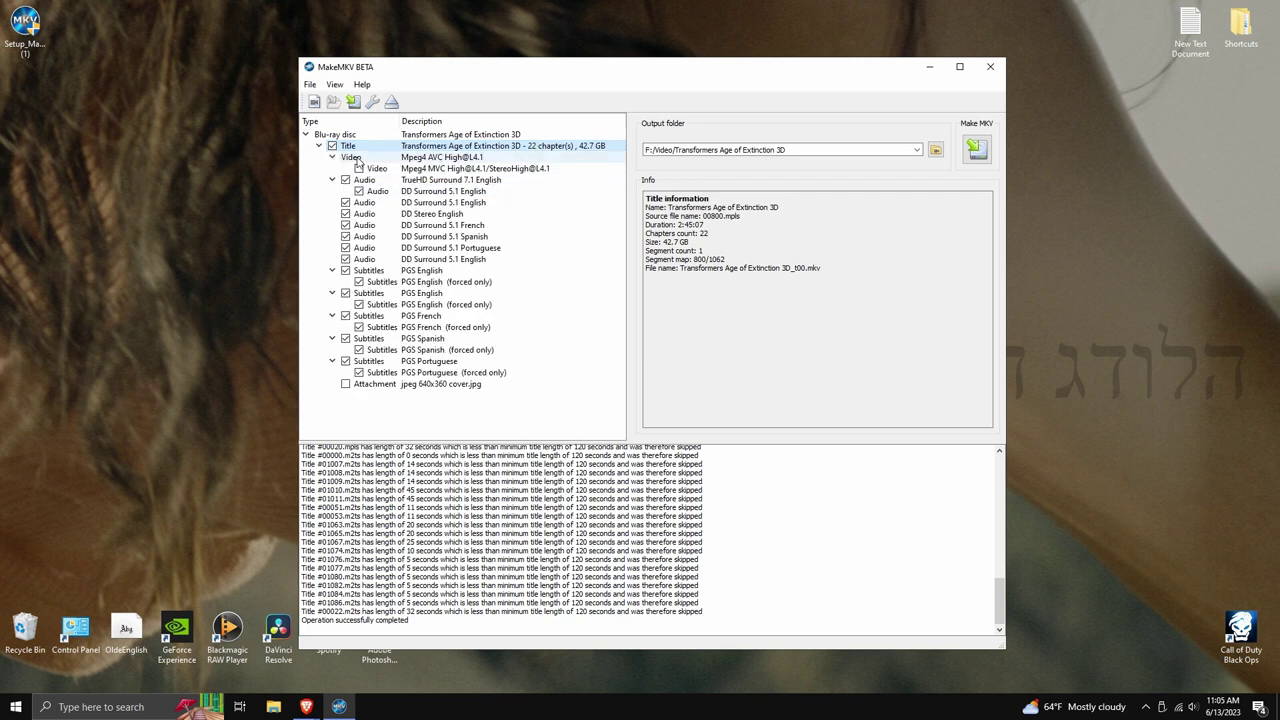
{"action": "left_click", "coordinate": [359, 168]}
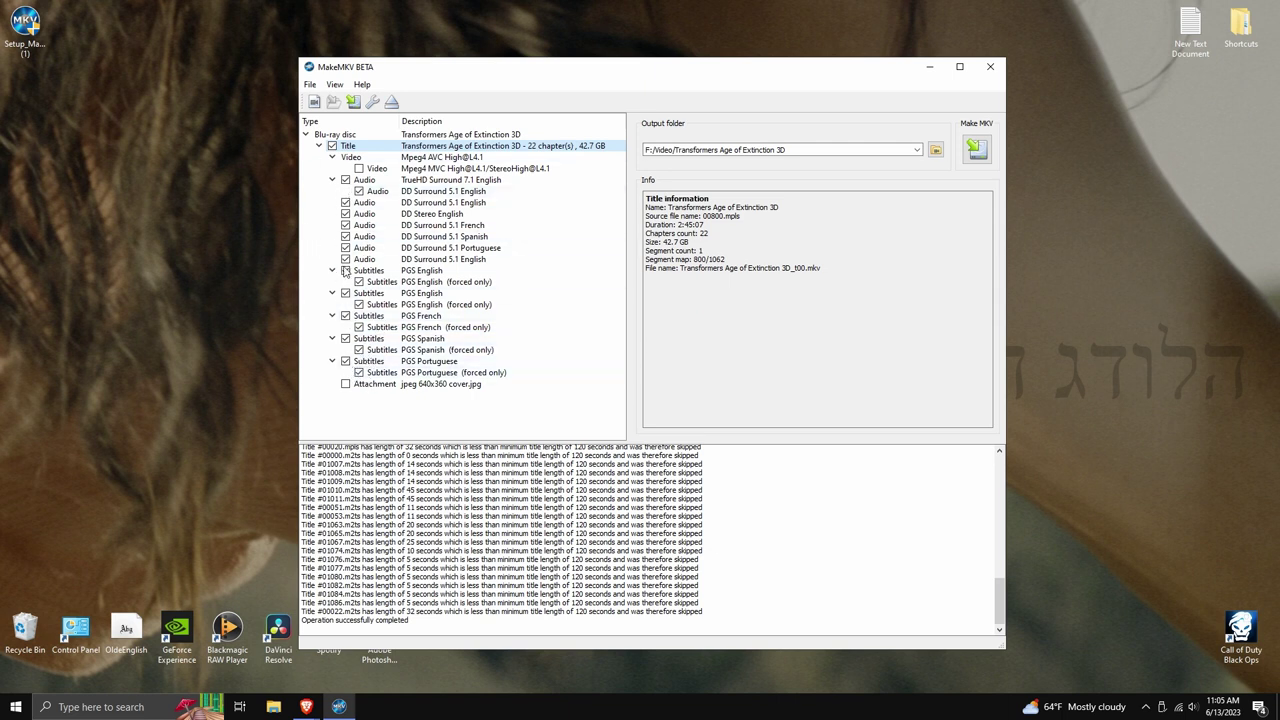
{"action": "left_click", "coordinate": [318, 147]}
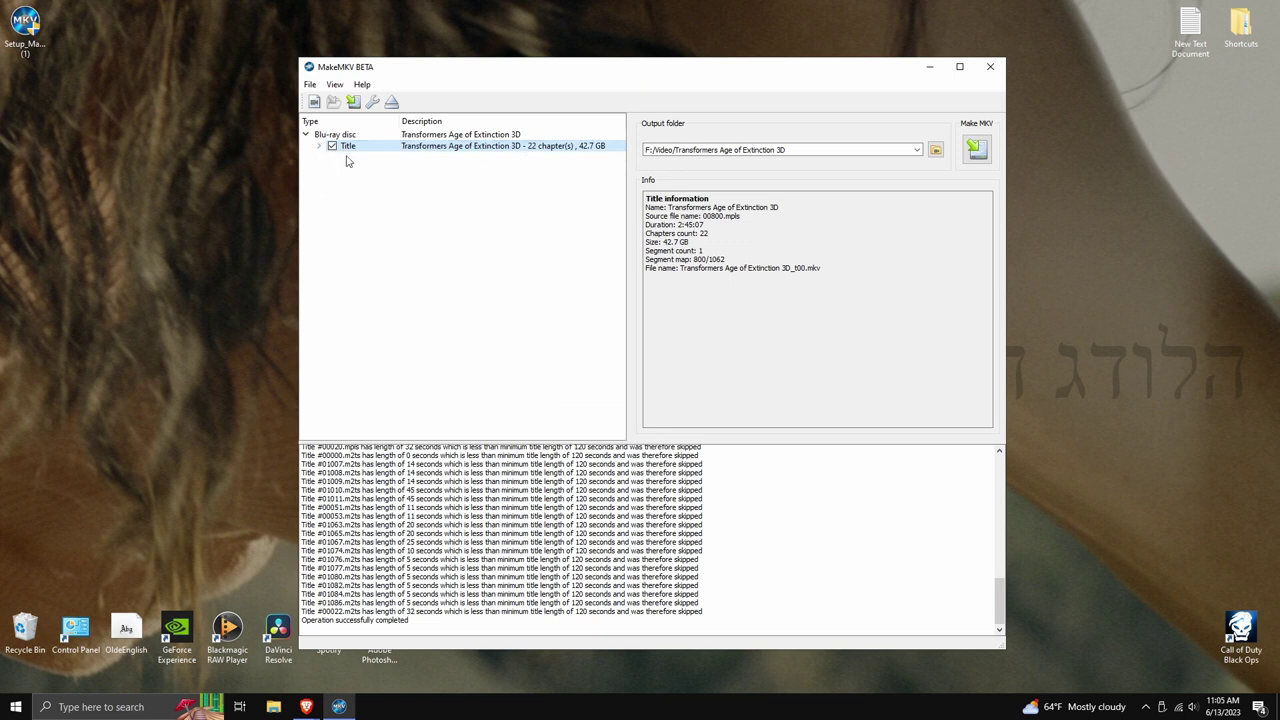
Check the output folder and make the MKV of the selected title in F:/Video/Transformers Age of Extinction 3D
{"action": "left_click", "coordinate": [653, 150]}
{"action": "left_click", "coordinate": [934, 152]}
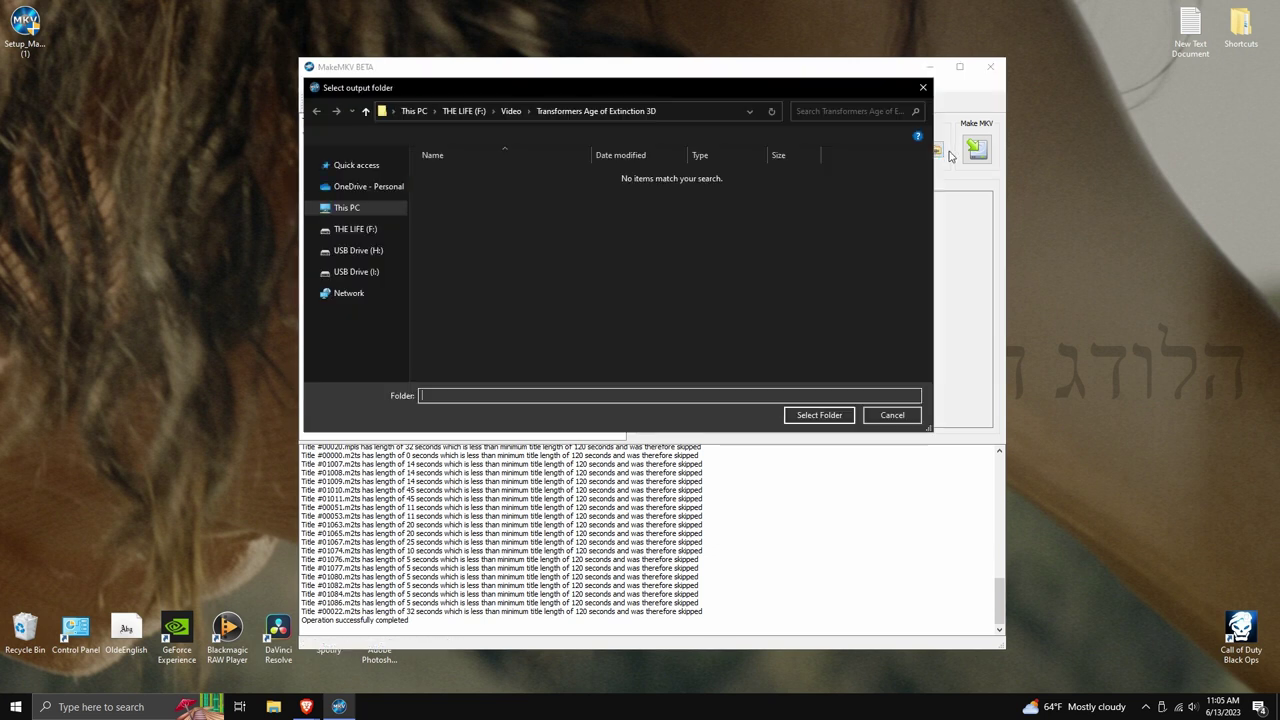
{"action": "left_click", "coordinate": [892, 415]}
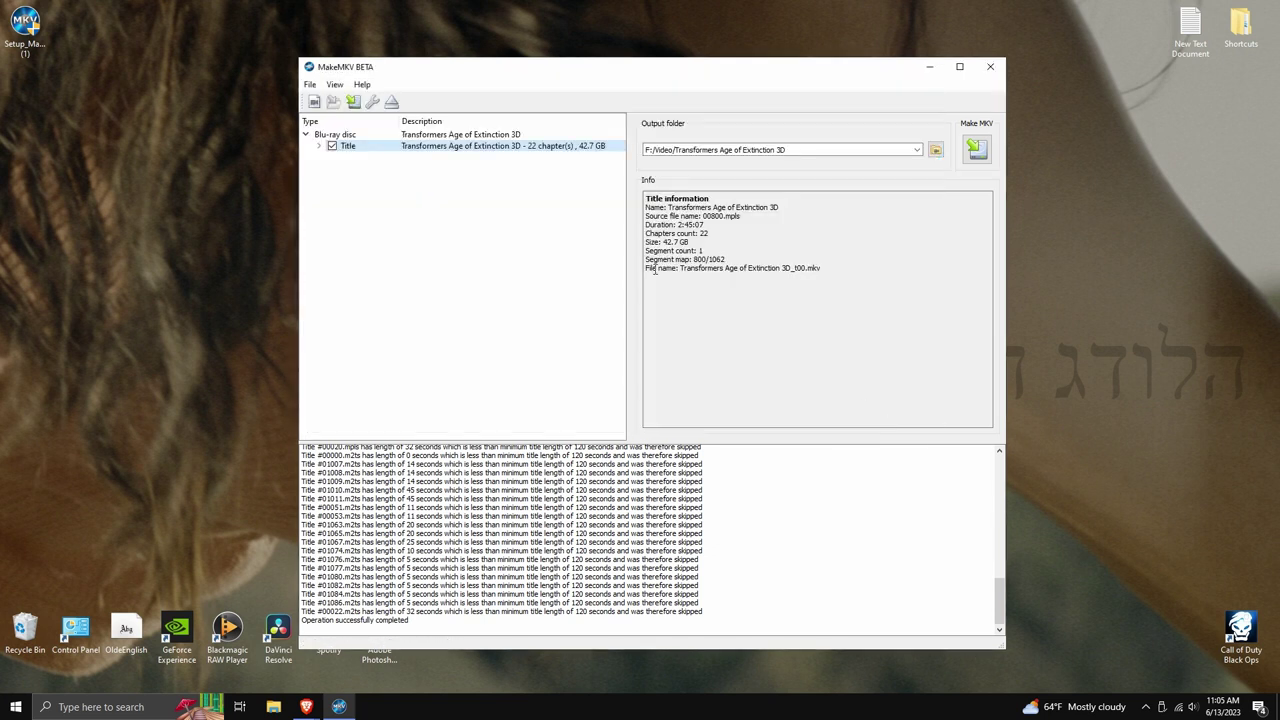
{"action": "left_click", "coordinate": [976, 150]}
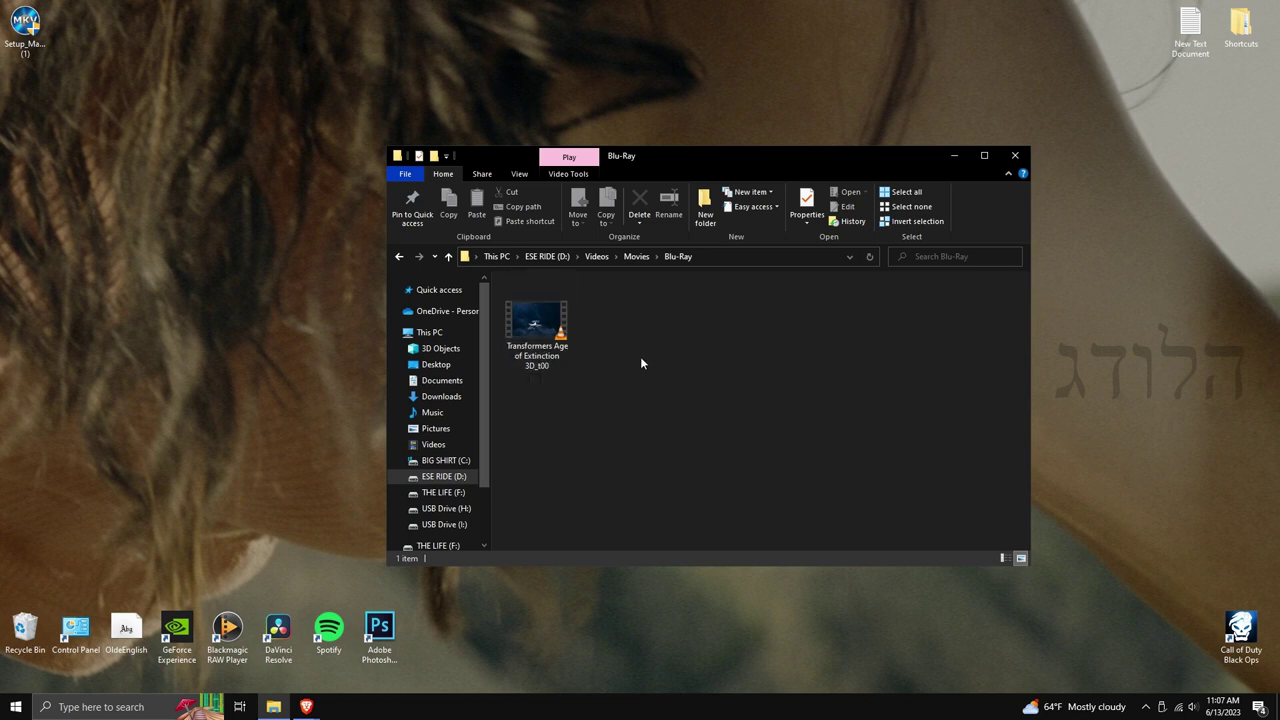
Play the ripped Transformers Age of Extinction 3D_t00 video full screen in VLC and jump to about 2:28:00
{"action": "double_click", "coordinate": [532, 328]}
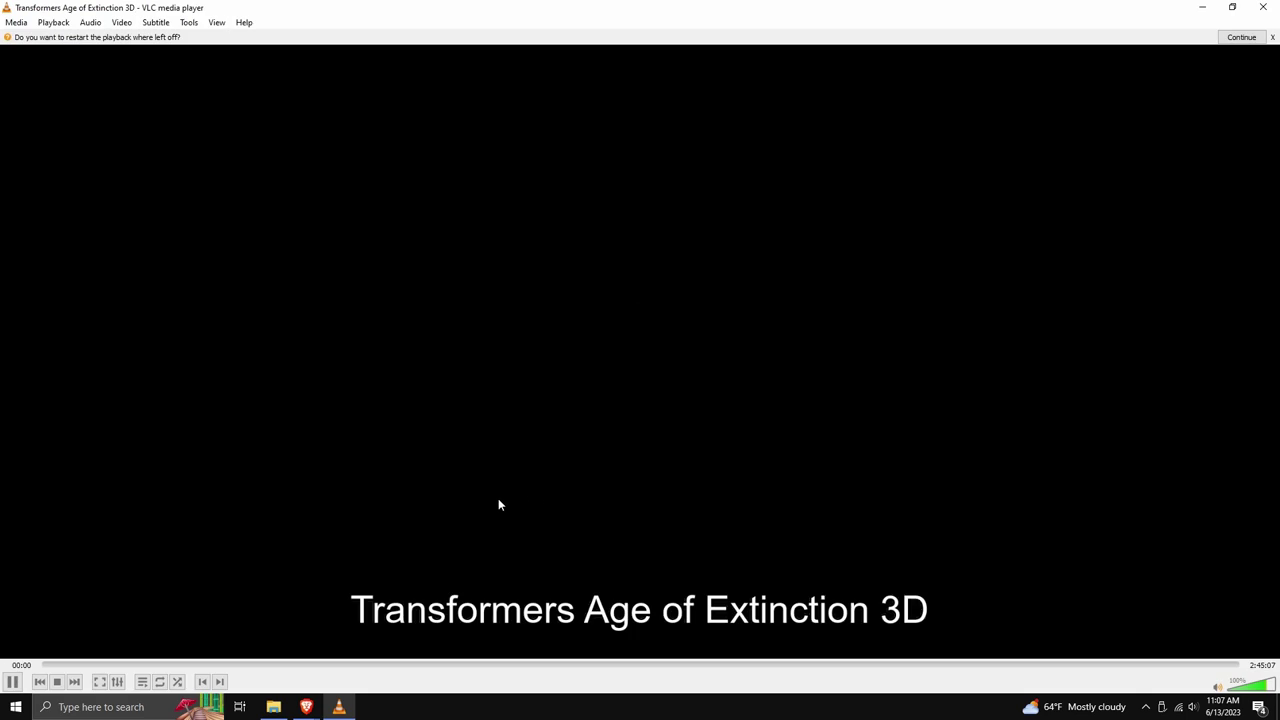
{"action": "left_click", "coordinate": [99, 681]}
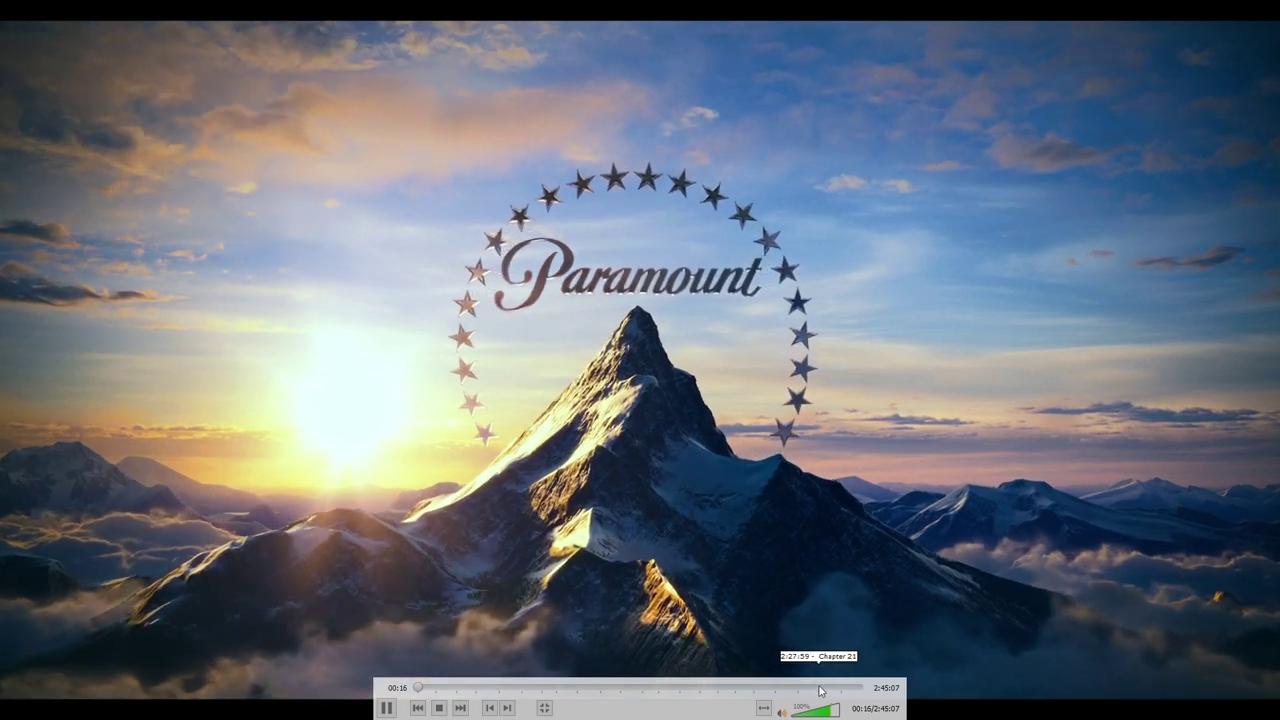
{"action": "left_click", "coordinate": [816, 687]}
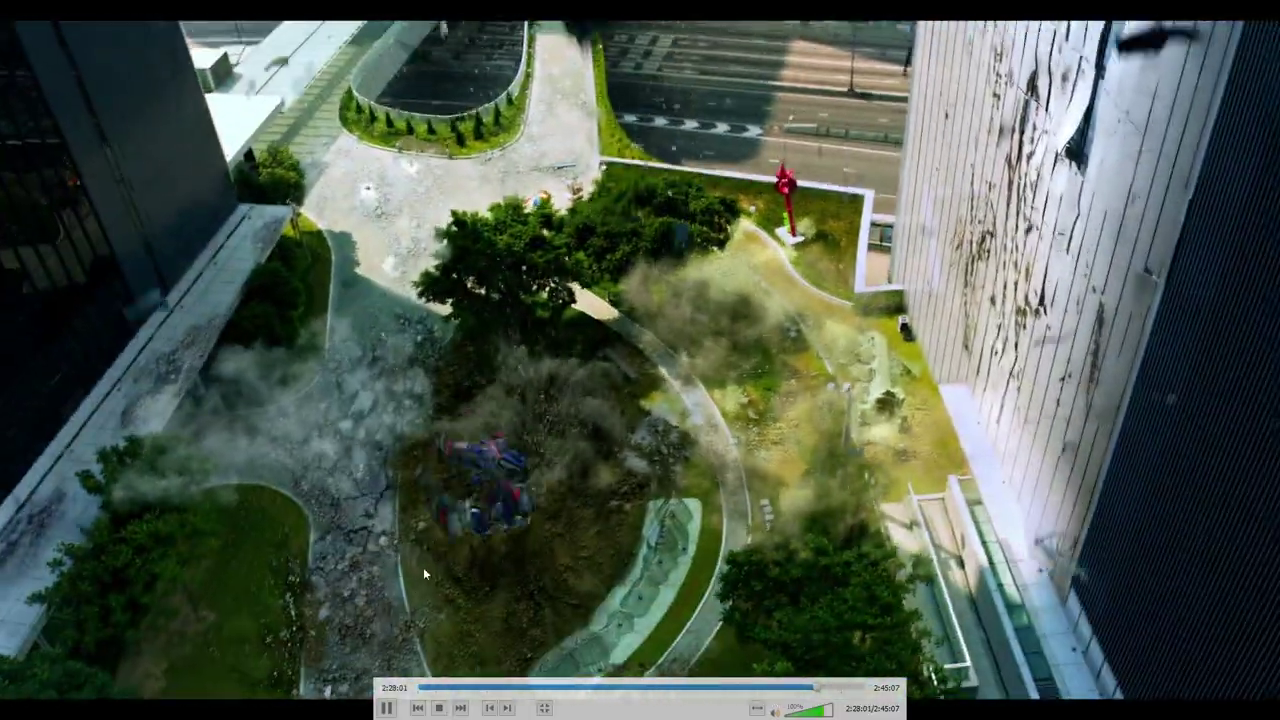